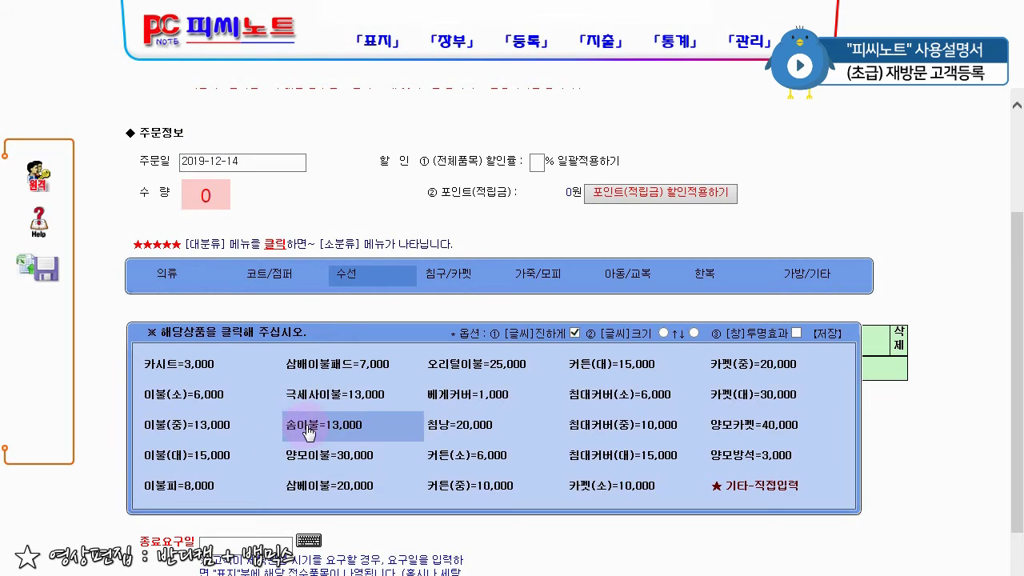
Step: Add the bedding items 양모이불=30,000 and 침낭=20,000 to the order
{"action": "left_click", "coordinate": [316, 456]}
{"action": "left_click", "coordinate": [429, 411]}
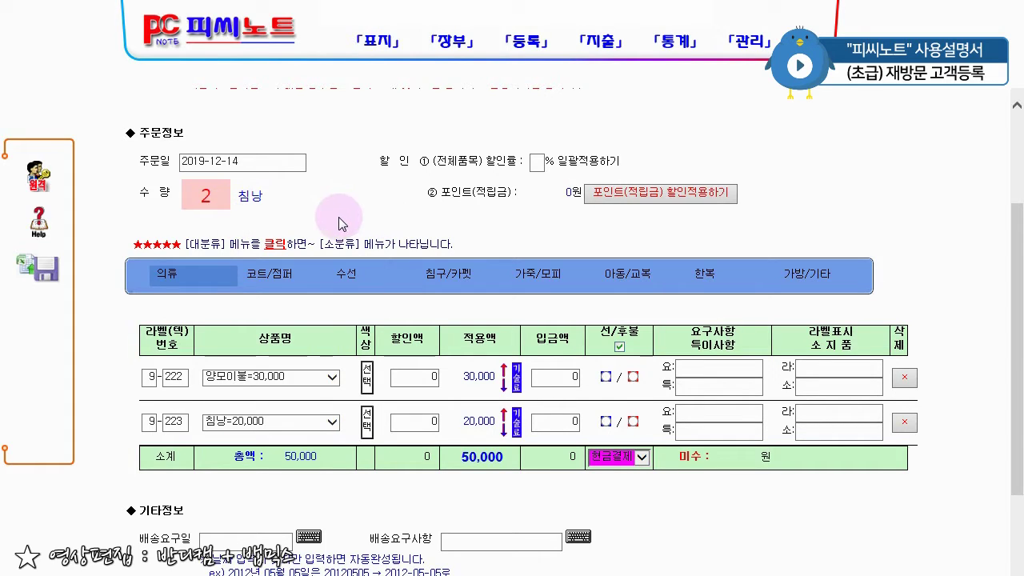
{"action": "left_click", "coordinate": [149, 377]}
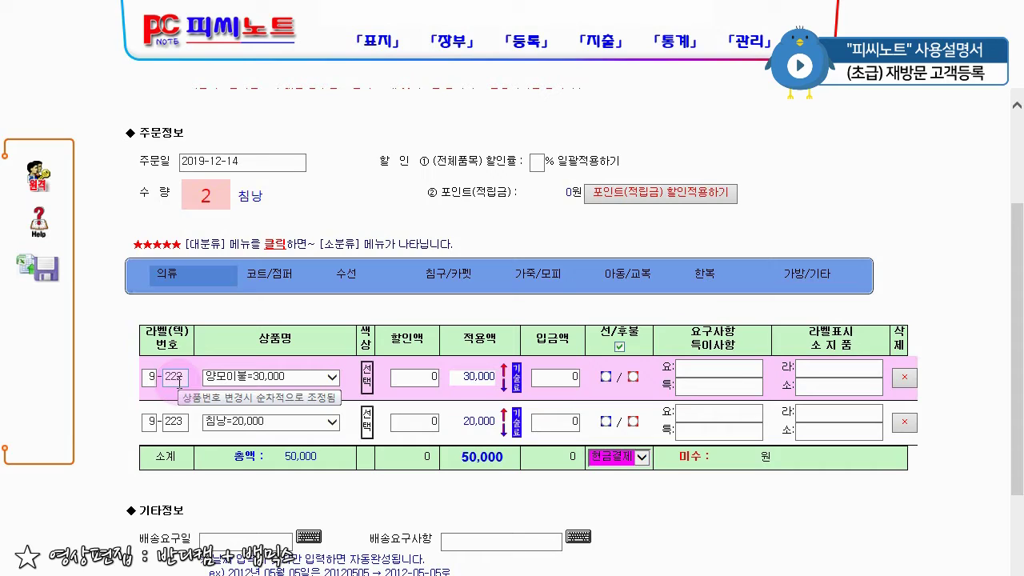
{"action": "left_click", "coordinate": [324, 162]}
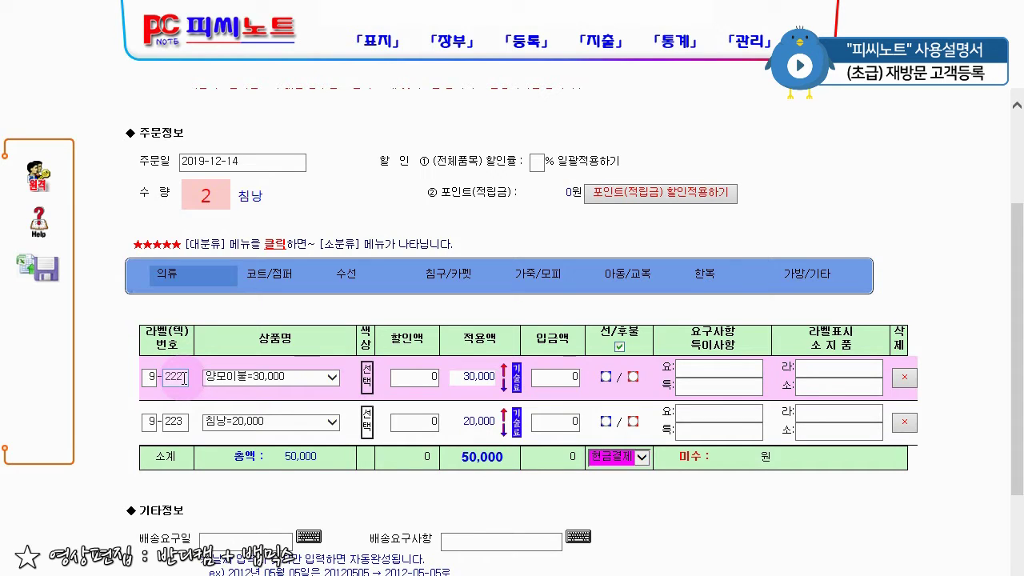
{"action": "left_click_drag", "start_coordinate": [239, 340], "coordinate": [304, 350]}
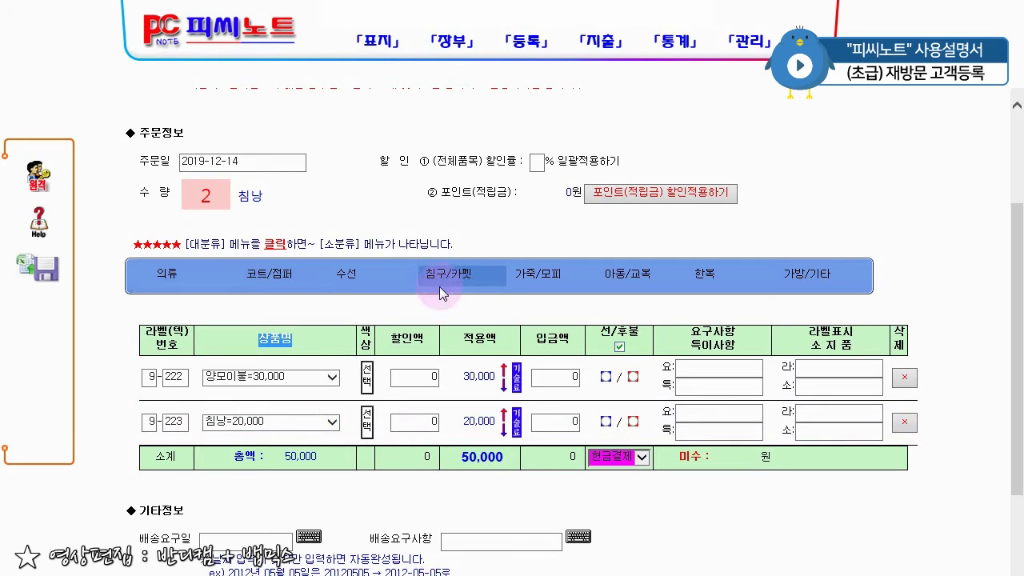
Step: Change the product of the second order line to 이불(중)=13,000
{"action": "left_click", "coordinate": [331, 422]}
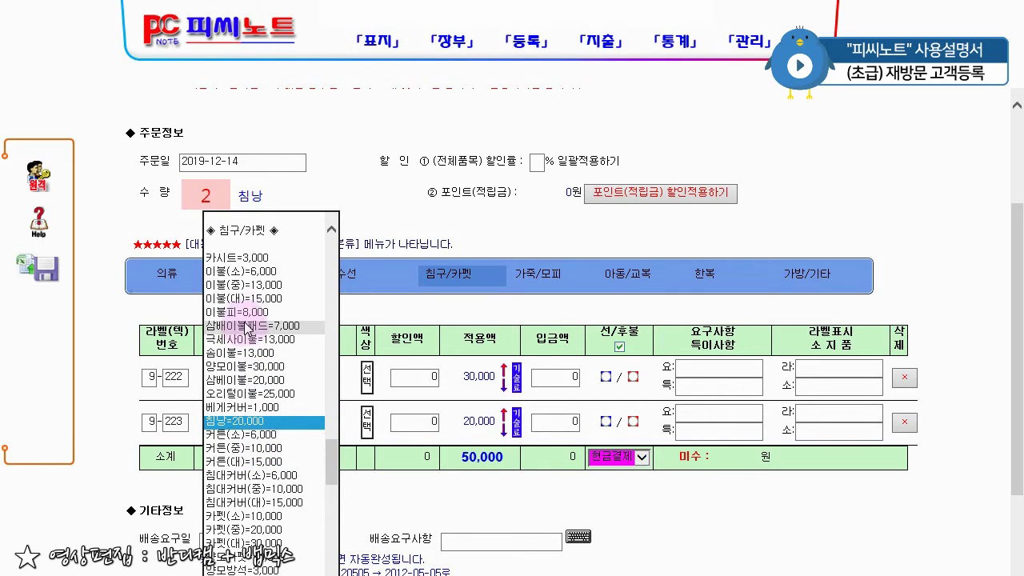
{"action": "left_click", "coordinate": [247, 312]}
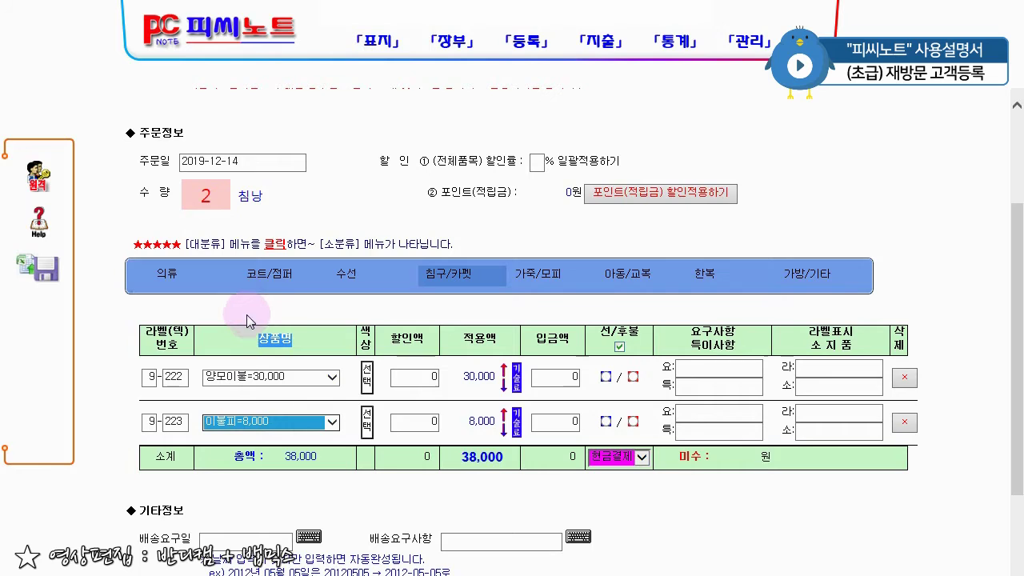
{"action": "left_click", "coordinate": [299, 422]}
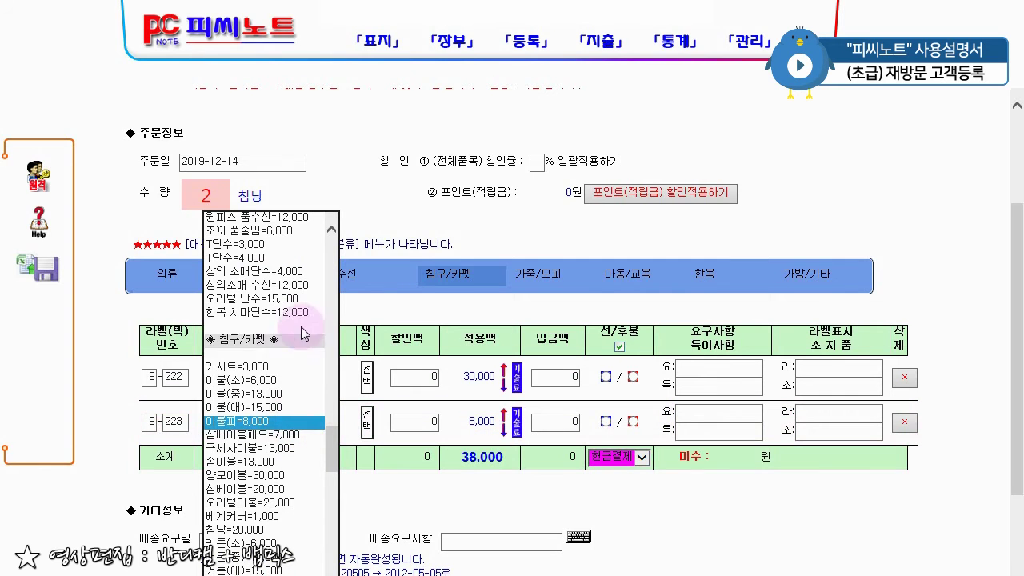
{"action": "left_click", "coordinate": [254, 393]}
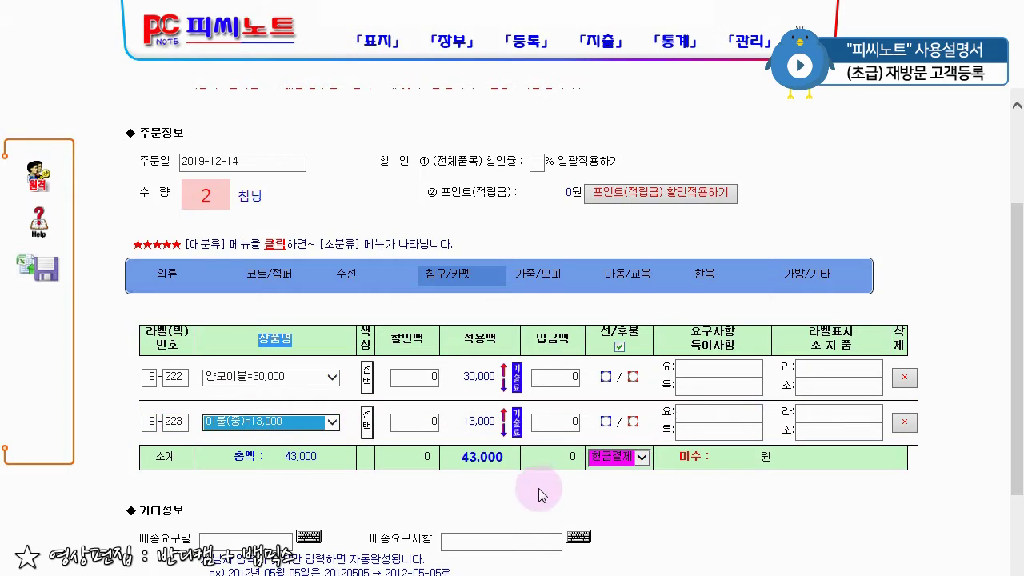
{"action": "left_click", "coordinate": [569, 496]}
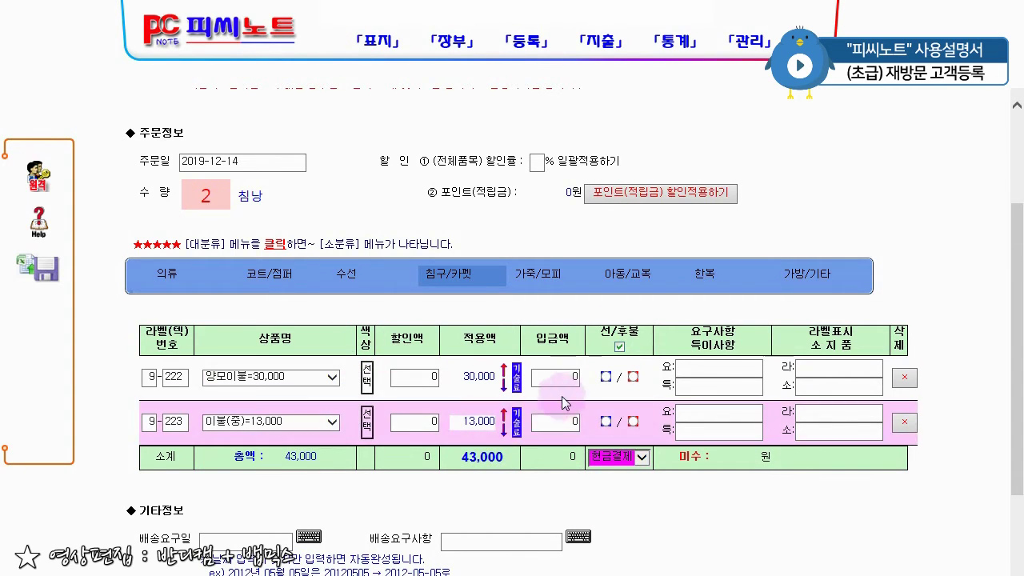
Step: Set all order lines to deferred payment (후불)
{"action": "left_click", "coordinate": [552, 329]}
{"action": "left_click", "coordinate": [629, 329]}
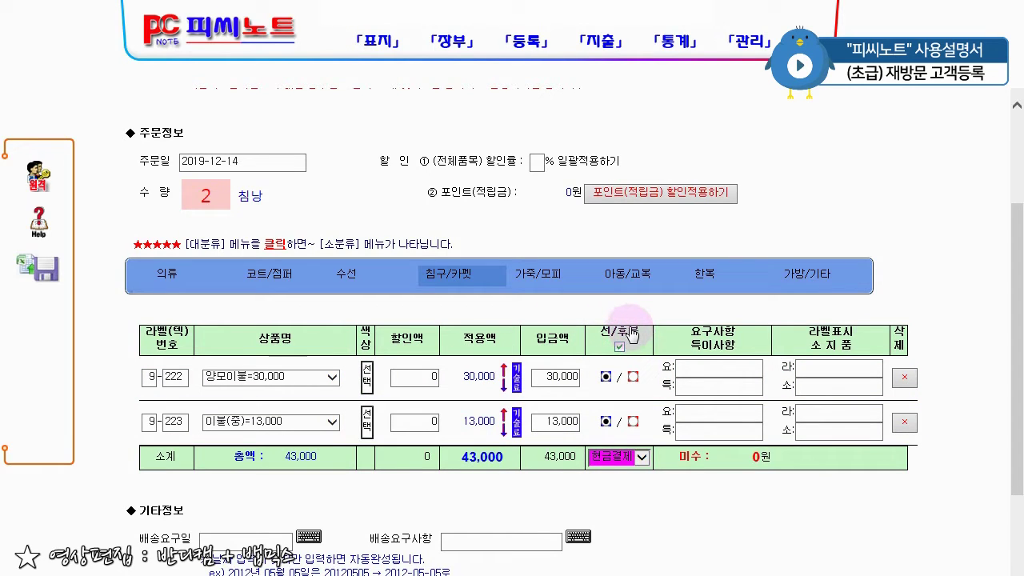
{"action": "left_click", "coordinate": [629, 332]}
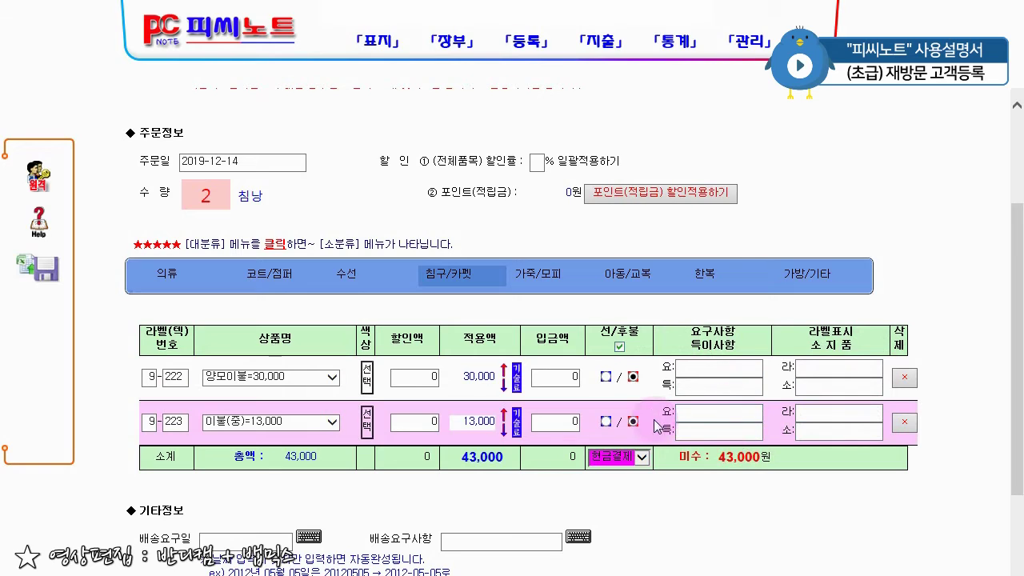
Step: Examine the customer request, special note, label and belongings fields of the order lines
{"action": "left_click_drag", "start_coordinate": [686, 328], "coordinate": [852, 345]}
{"action": "left_click", "coordinate": [812, 355]}
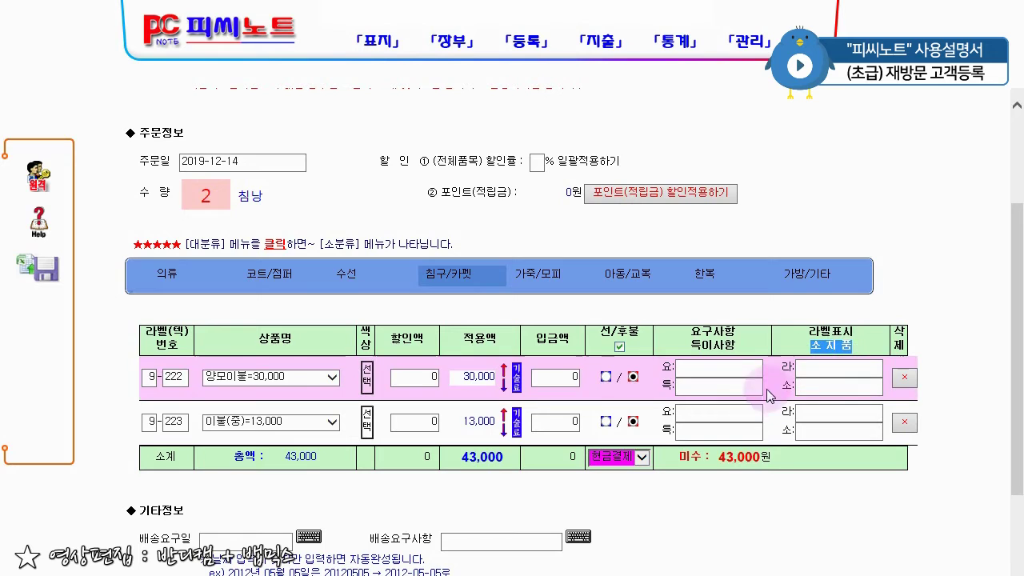
{"action": "left_click", "coordinate": [662, 374]}
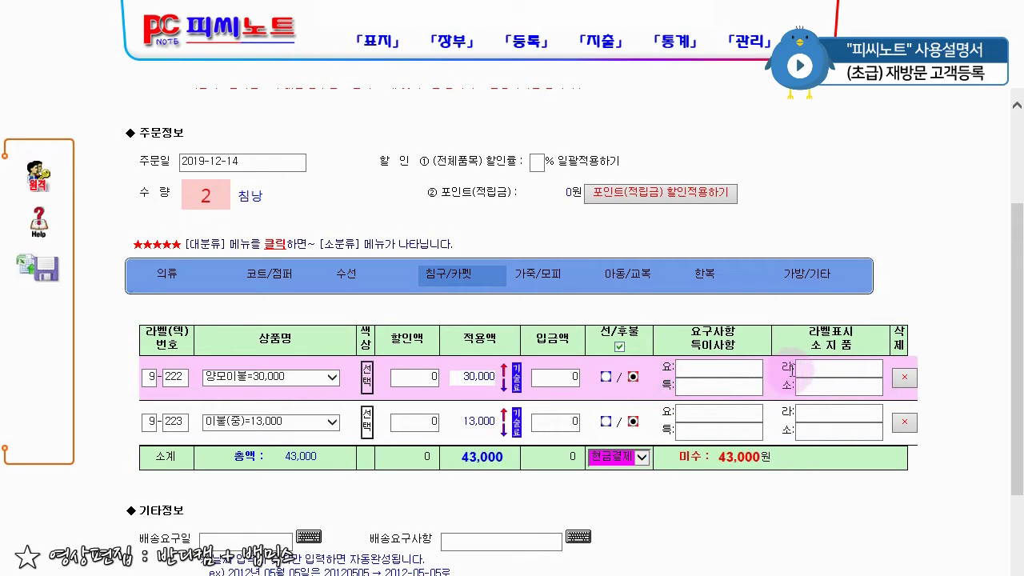
{"action": "left_click", "coordinate": [780, 368]}
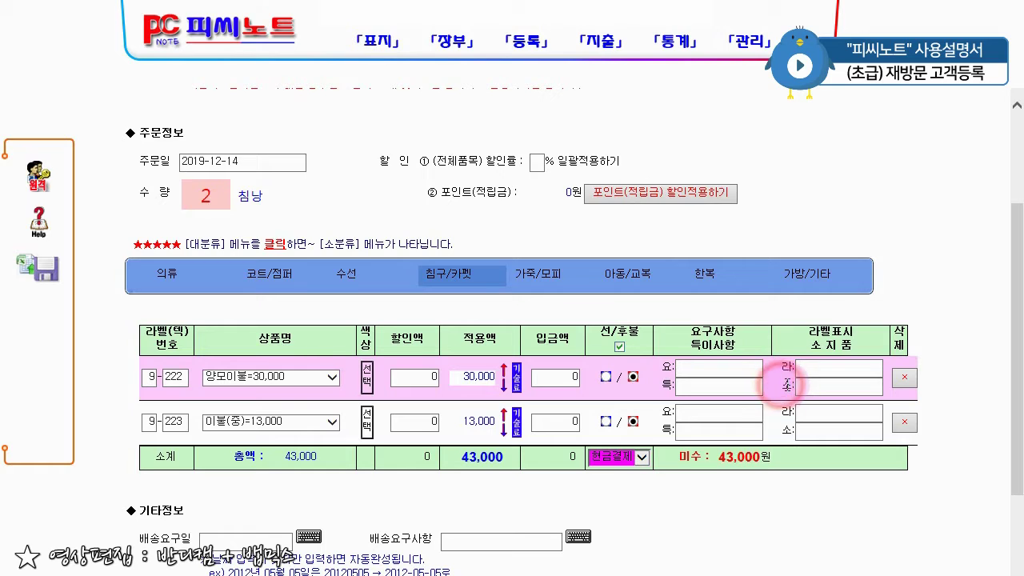
{"action": "double_click", "coordinate": [786, 384]}
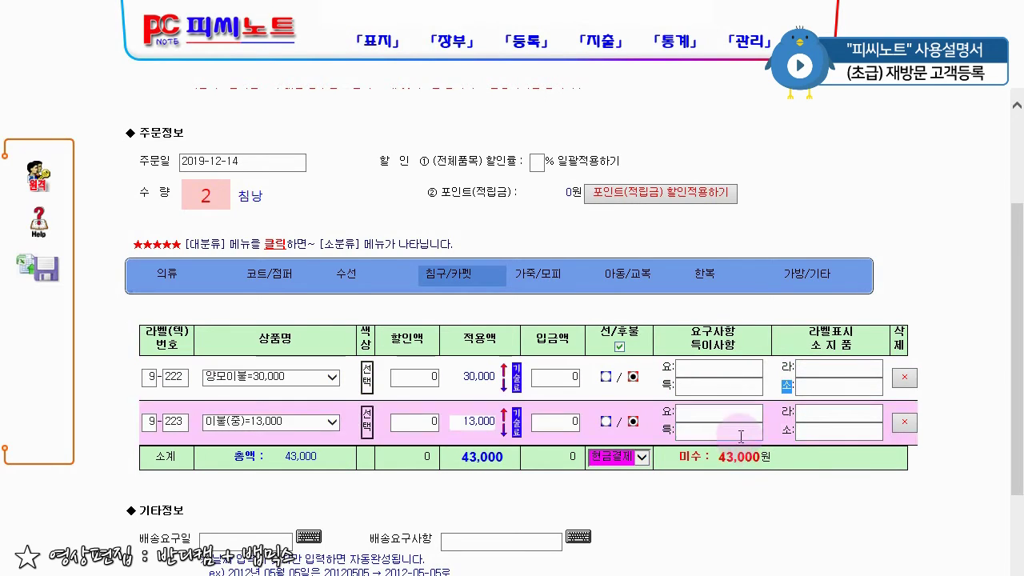
{"action": "left_click", "coordinate": [702, 375]}
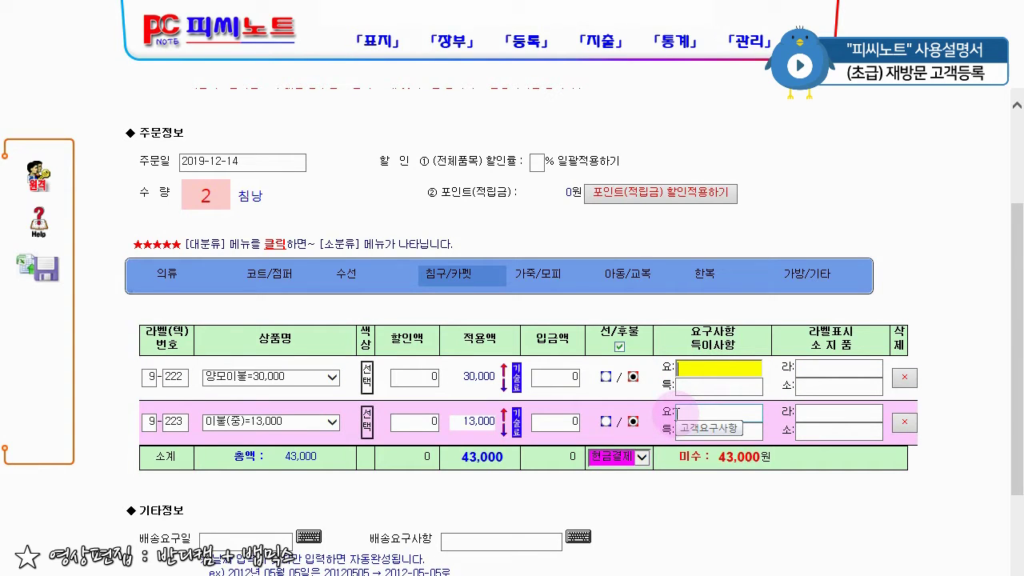
{"action": "left_click", "coordinate": [686, 386]}
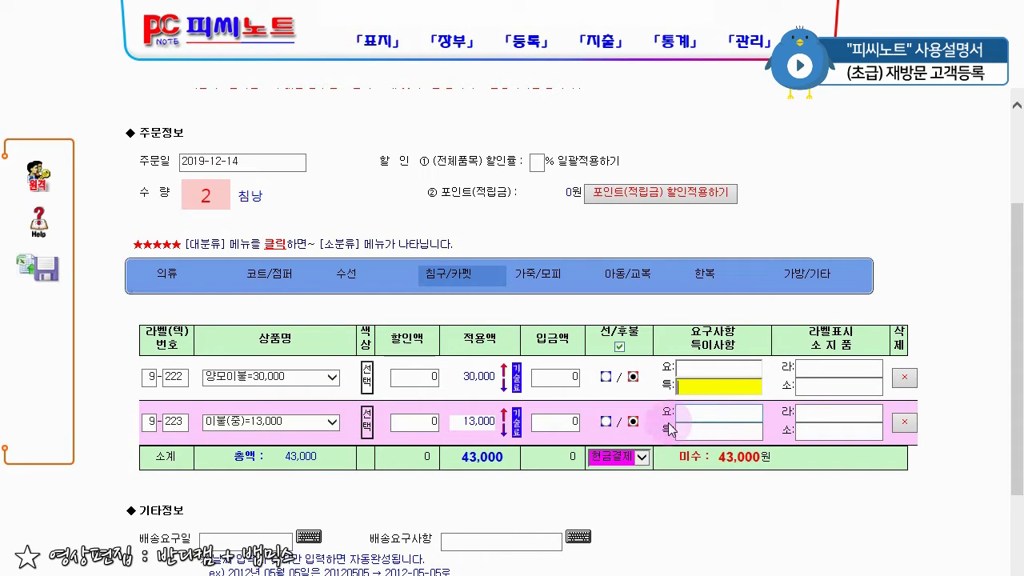
{"action": "left_click", "coordinate": [803, 385]}
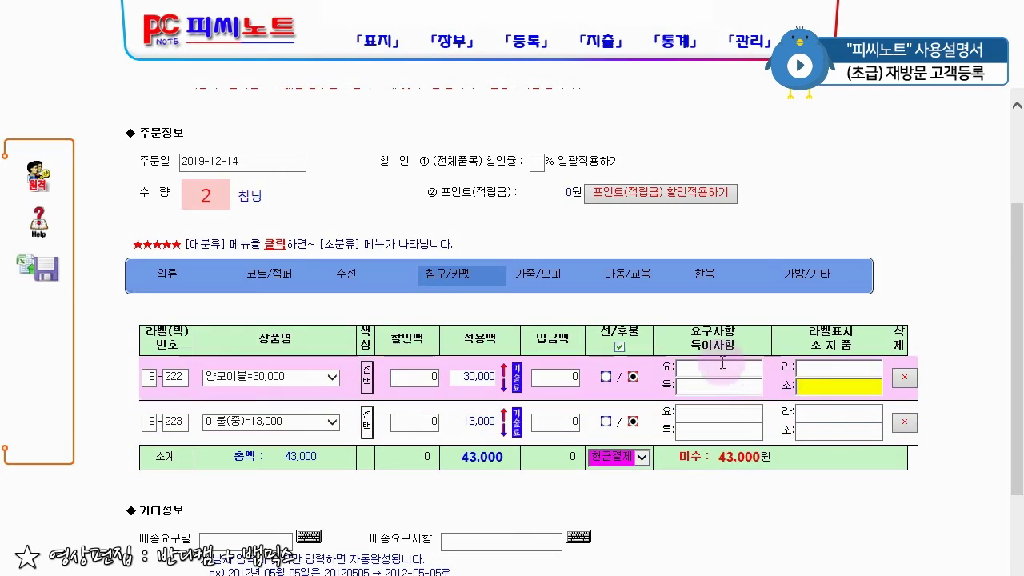
{"action": "left_click", "coordinate": [749, 413]}
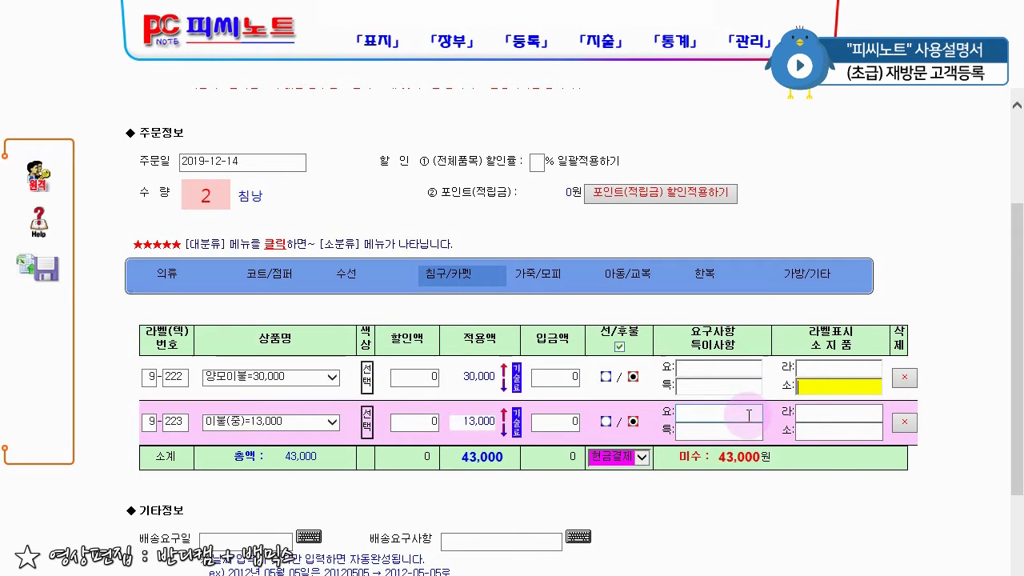
{"action": "left_click", "coordinate": [697, 367]}
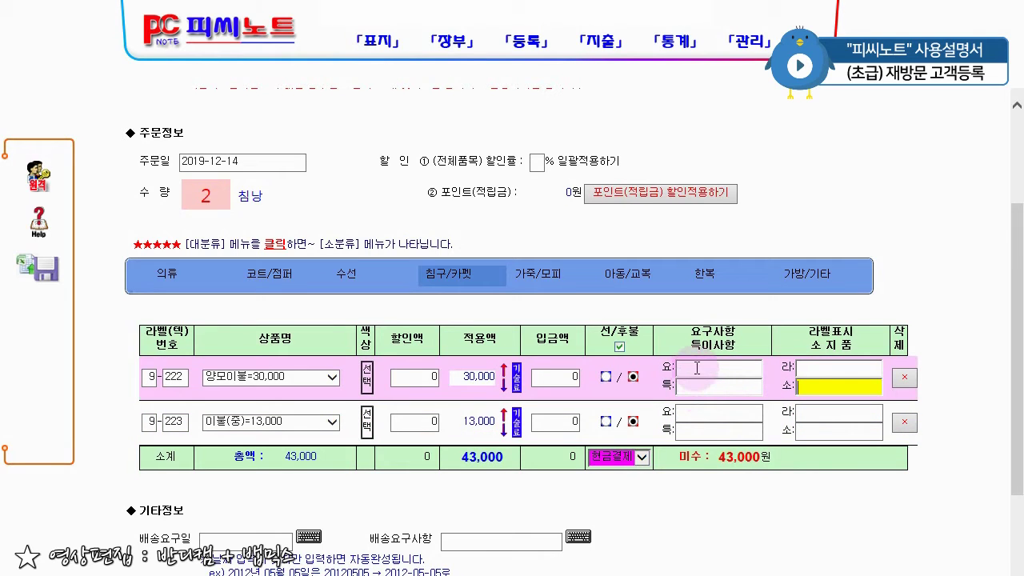
{"action": "left_click", "coordinate": [811, 368]}
Step: Enter 껌제거 as the customer request for the 양모이불 line
{"action": "left_click", "coordinate": [708, 367]}
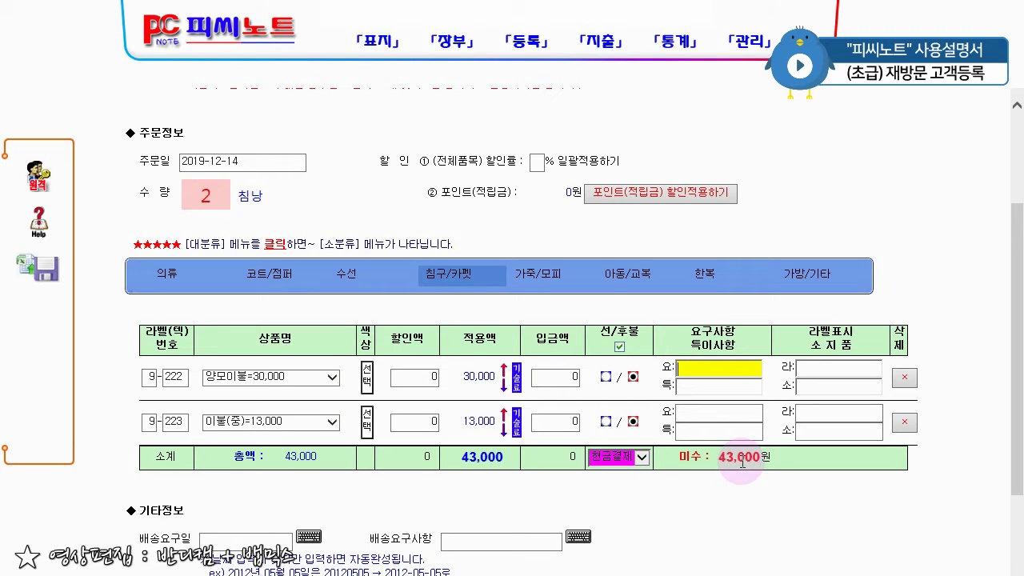
{"action": "type", "text": "껌제거"}
{"action": "left_click", "coordinate": [718, 408]}
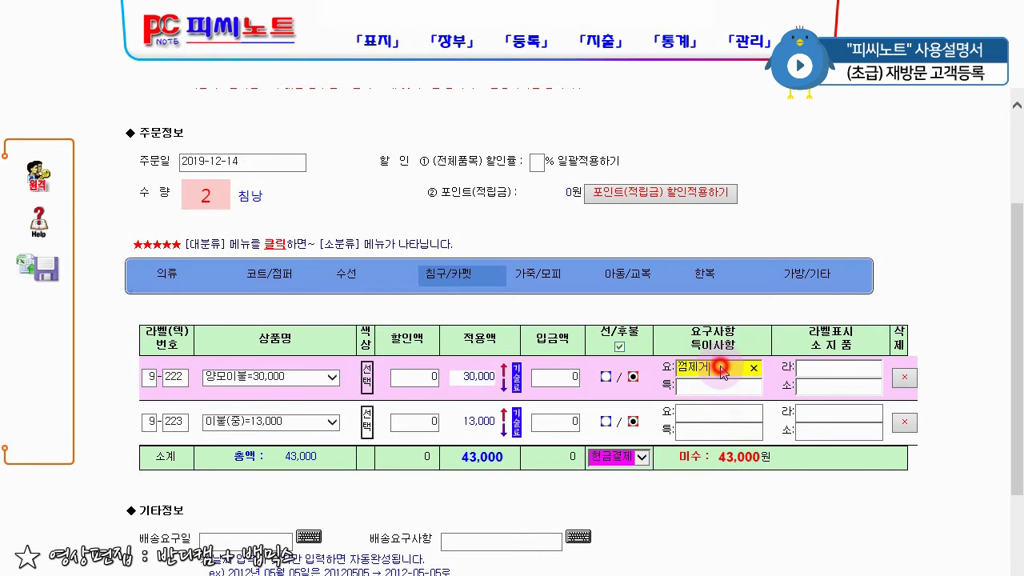
Step: Enter 우측 부분 찢어짐 as the special note for the 이불(중) line
{"action": "left_click", "coordinate": [707, 430]}
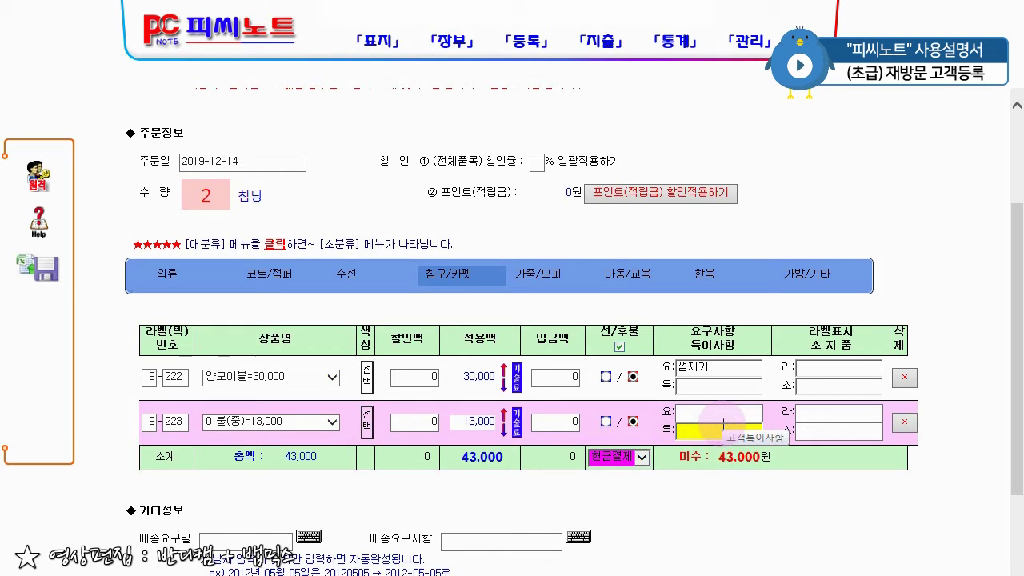
{"action": "type", "text": "우측"}
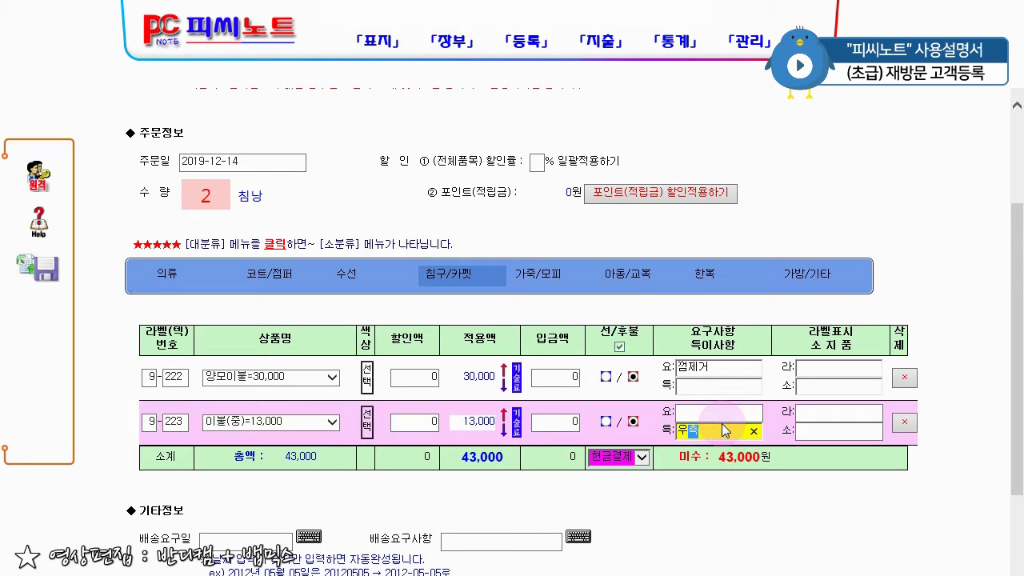
{"action": "type", "text": " 부분"}
{"action": "type", "text": " 찢어지"}
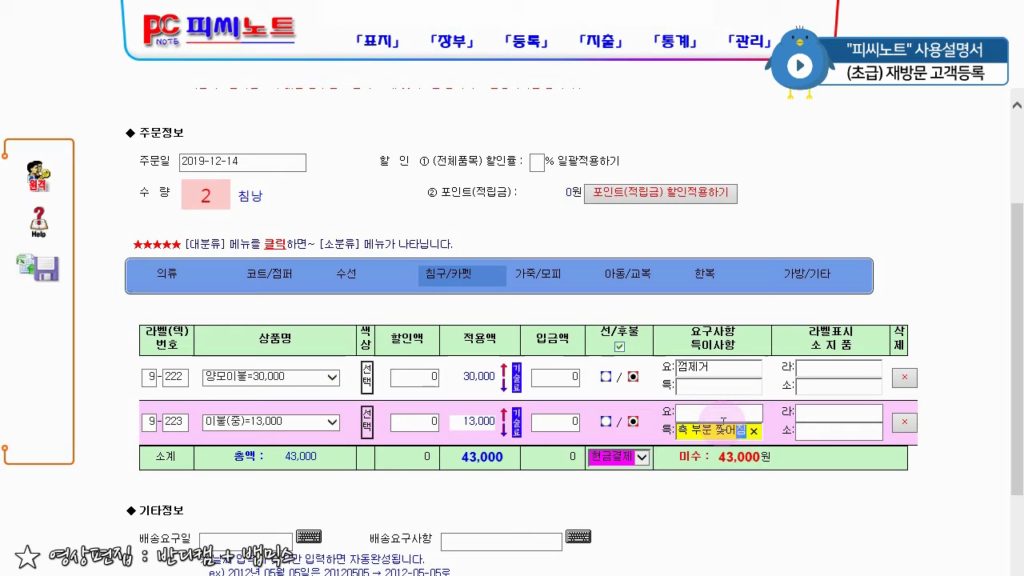
Step: Enter 프라다 여성화 빨강. as the label text for the 이불(중) line
{"action": "left_click", "coordinate": [815, 413]}
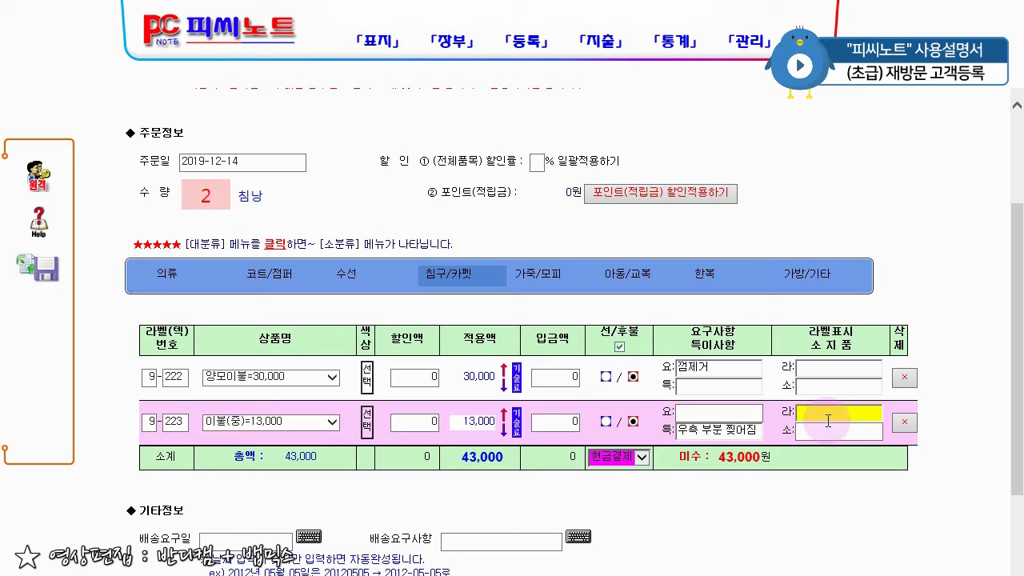
{"action": "type", "text": "프라다여"}
{"action": "type", "text": "성"}
{"action": "type", "text": "가"}
{"action": "type", "text": "죽화 25"}
{"action": "type", "text": "0"}
{"action": "type", "text": "미리"}
{"action": "type", "text": " 빨강"}
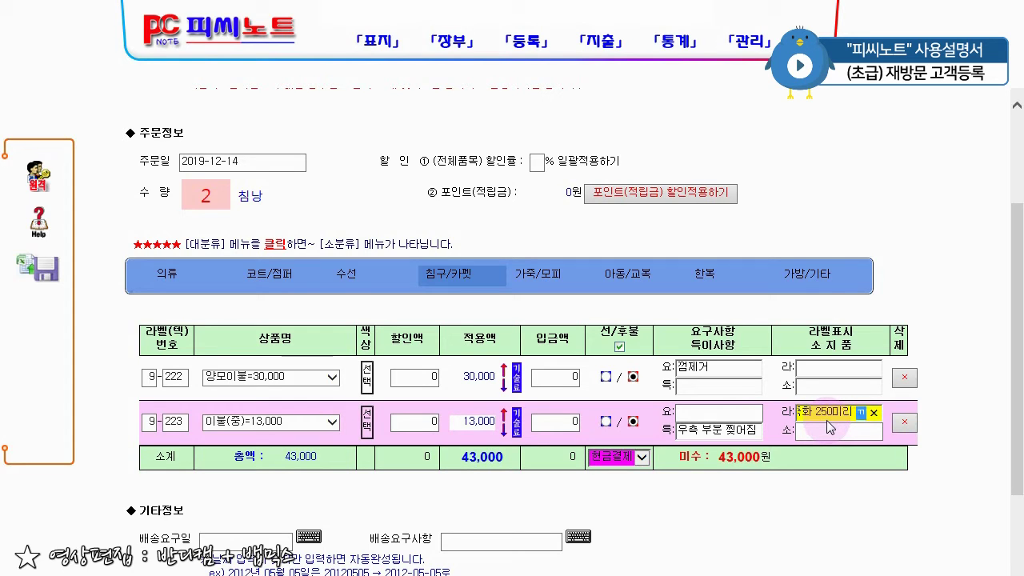
{"action": "type", "text": "."}
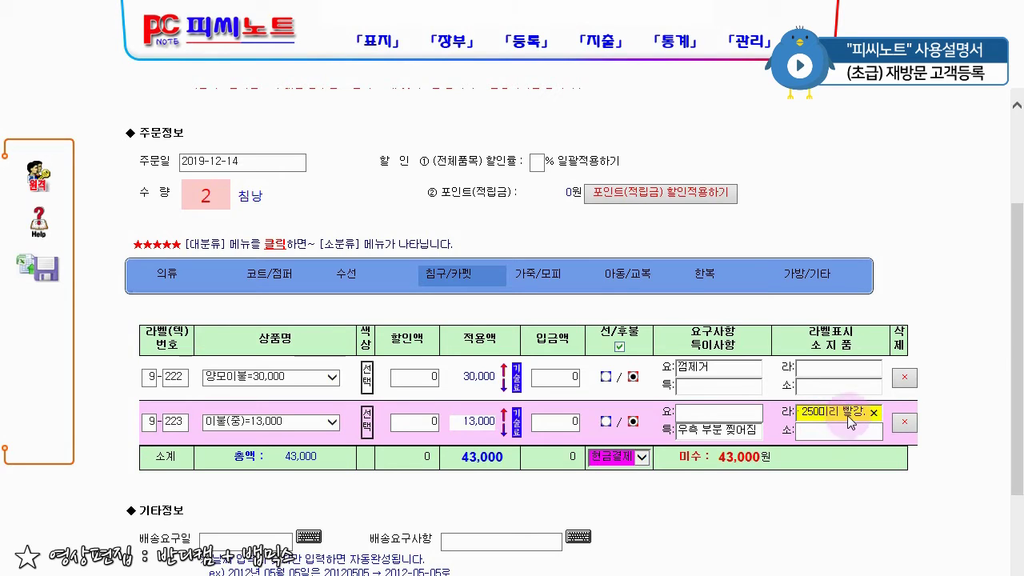
Step: Record 손거울 외 3건 as the belongings for the 이불(중) line
{"action": "left_click", "coordinate": [864, 437]}
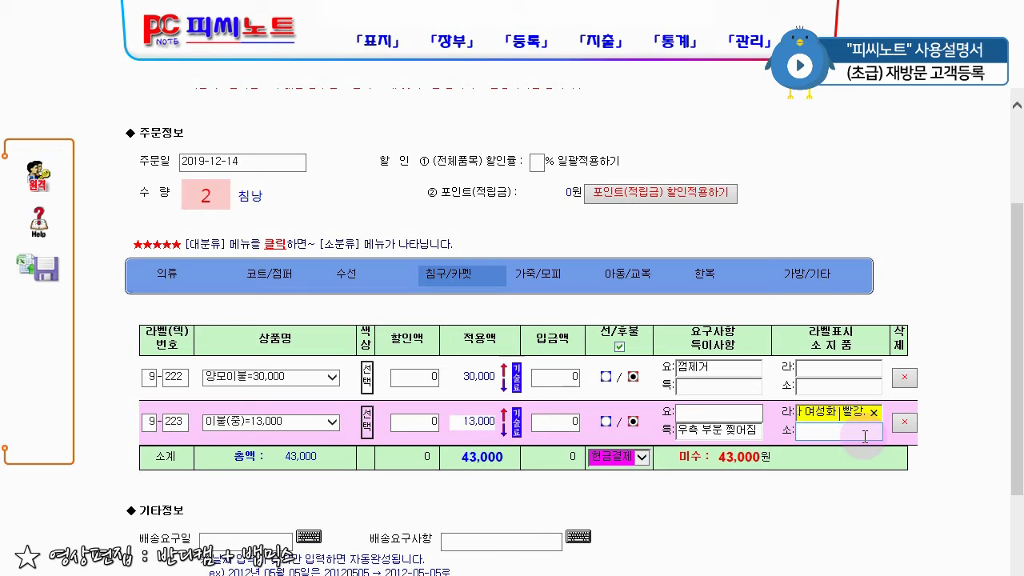
{"action": "left_click", "coordinate": [822, 433]}
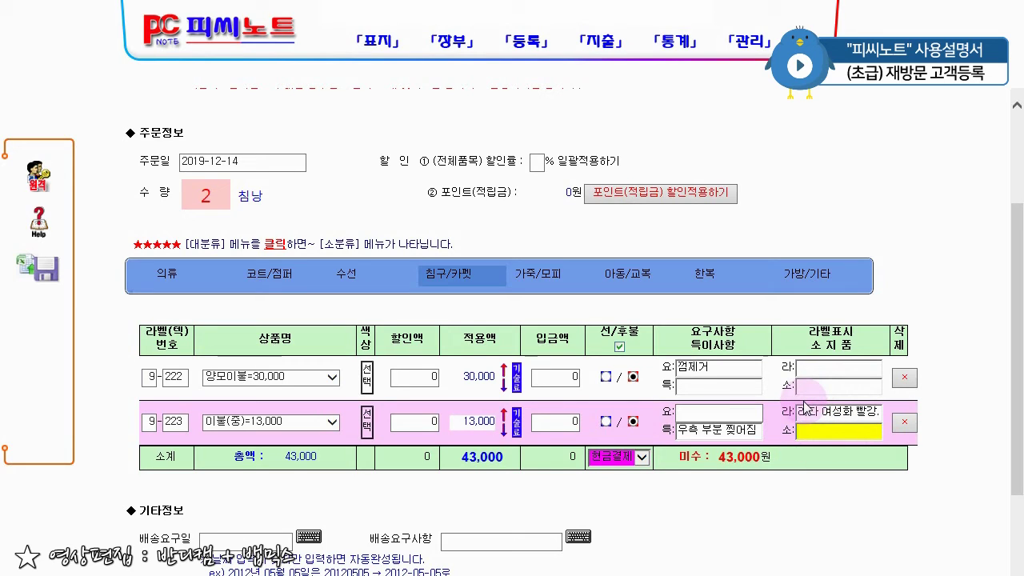
{"action": "type", "text": "손거울 외 3건"}
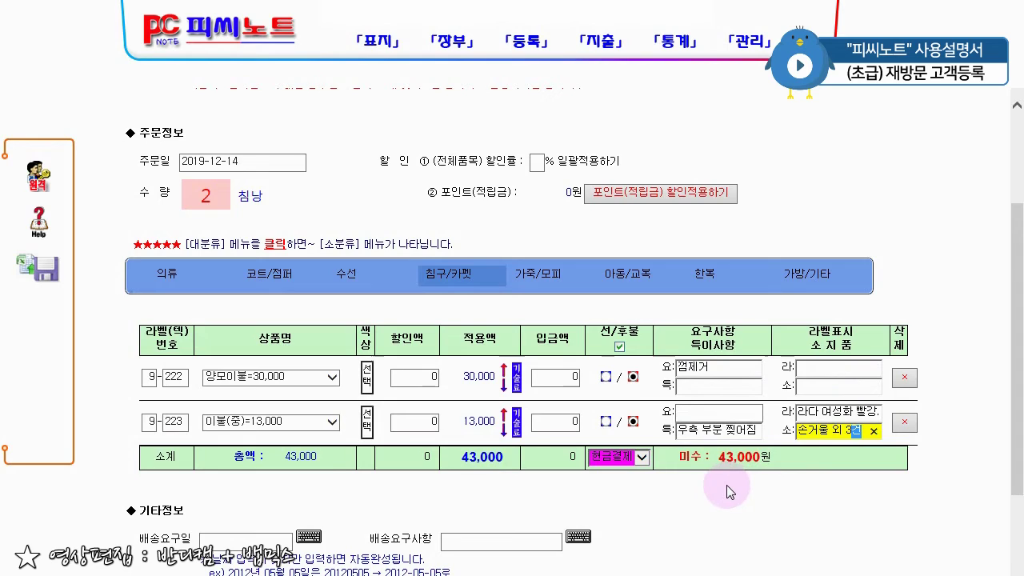
Step: Set the delivery request date (배송요구일) in the other information section to 2019-12-14
{"action": "scroll", "coordinate": [727, 491], "scroll_direction": "down", "scroll_amount": 2}
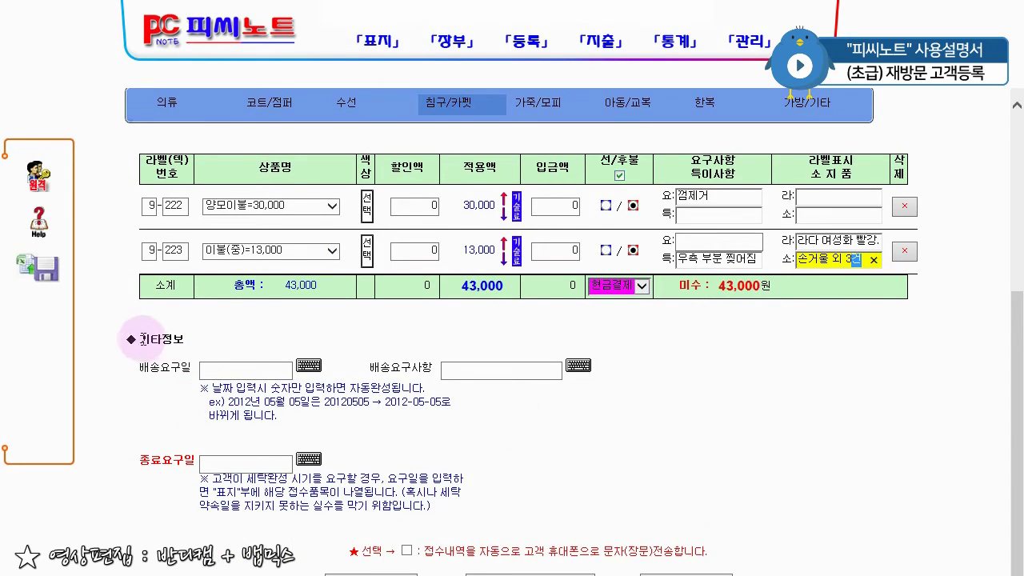
{"action": "left_click_drag", "start_coordinate": [138, 339], "coordinate": [183, 339]}
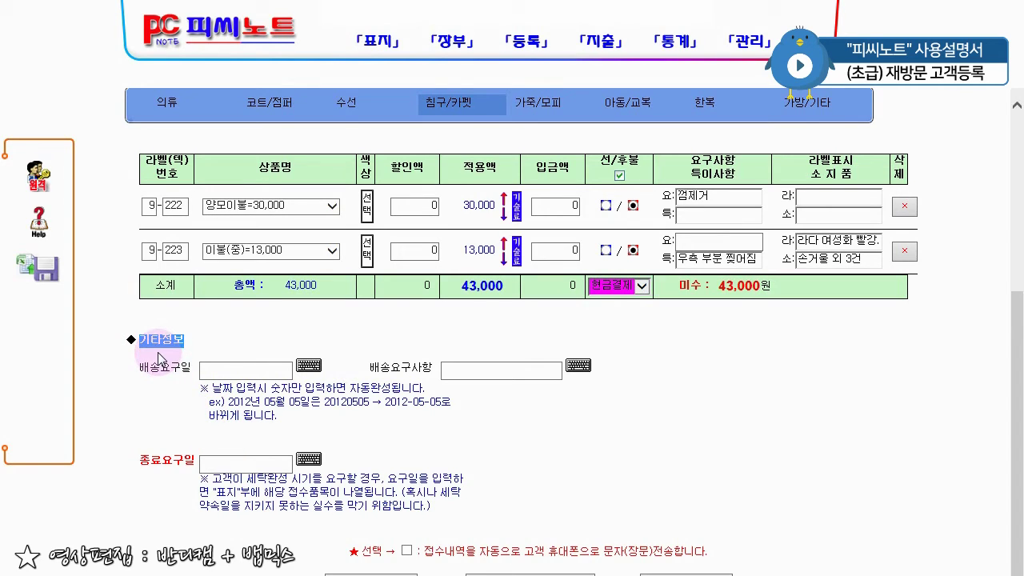
{"action": "left_click_drag", "start_coordinate": [144, 367], "coordinate": [200, 395]}
{"action": "left_click", "coordinate": [249, 369]}
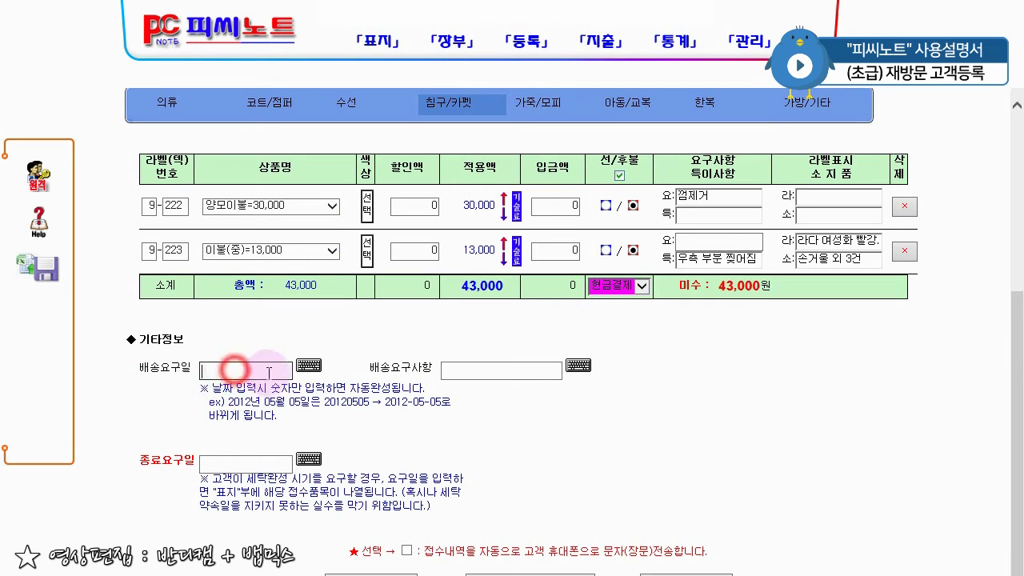
{"action": "type", "text": "2019-12-14"}
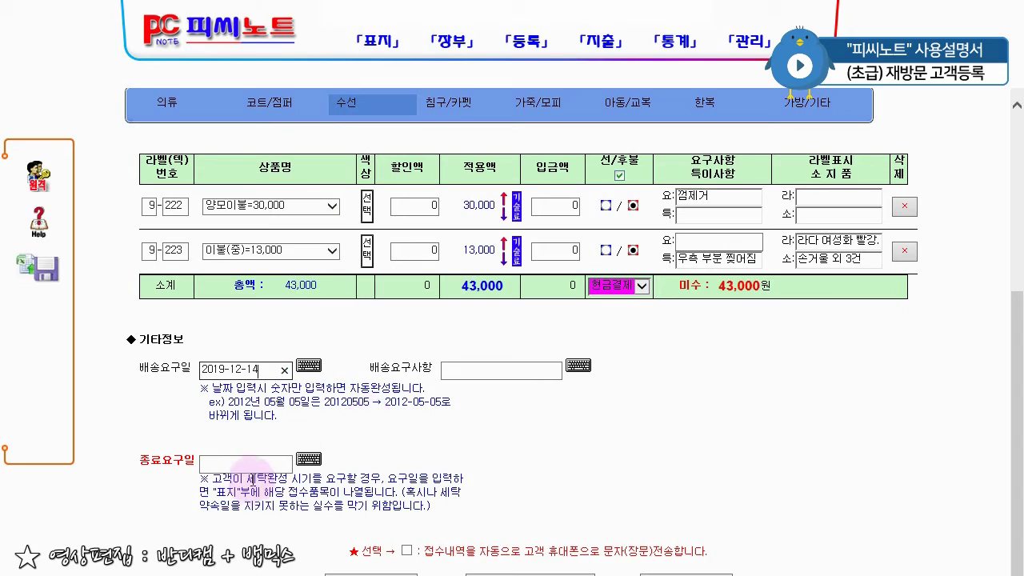
Step: Copy the delivery request date 2019-12-14 into the completion request date (종료요구일)
{"action": "left_click", "coordinate": [221, 464]}
{"action": "left_click_drag", "start_coordinate": [254, 368], "coordinate": [176, 364]}
{"action": "key", "text": "ctrl+c"}
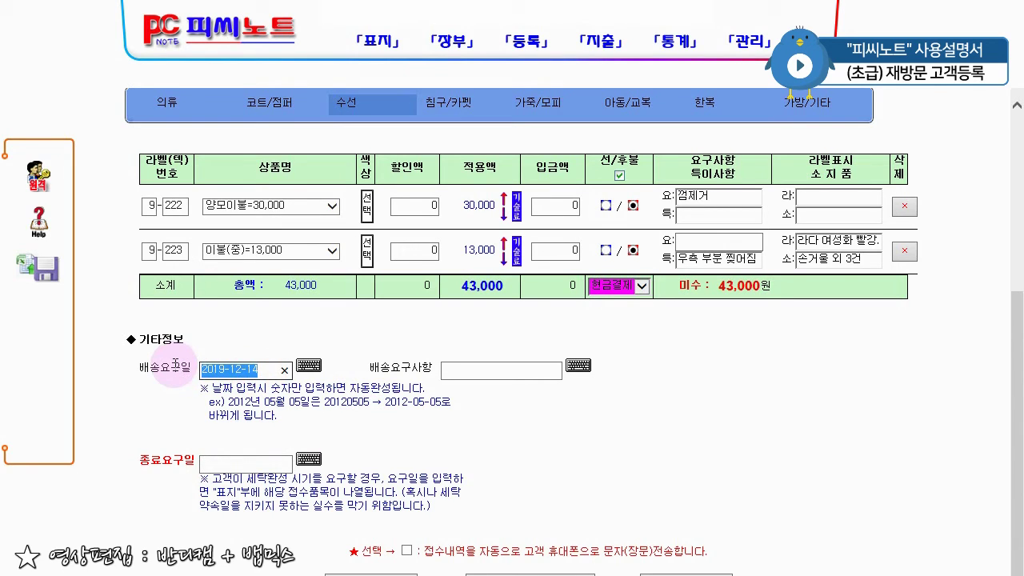
{"action": "left_click", "coordinate": [210, 463]}
{"action": "key", "text": "ctrl+v"}
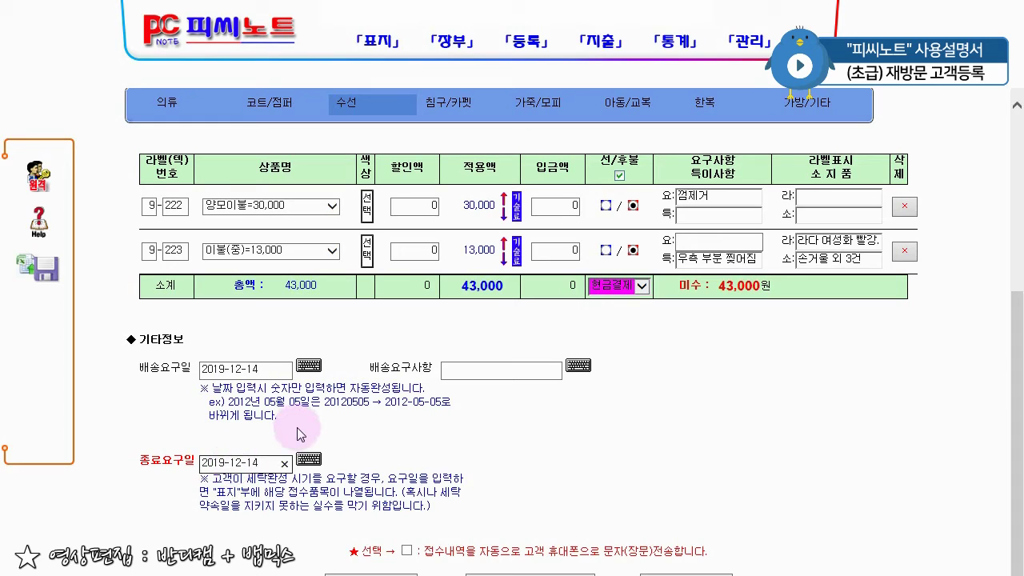
{"action": "left_click", "coordinate": [295, 433]}
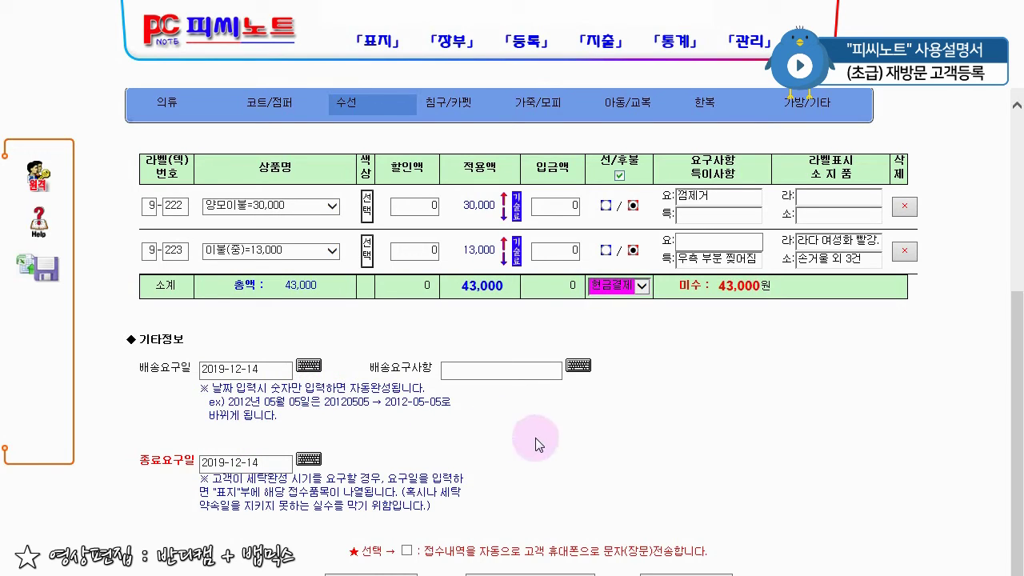
Step: Review the other information section and submit the order registration without printing a receipt
{"action": "scroll", "coordinate": [613, 435], "scroll_direction": "down", "scroll_amount": 1}
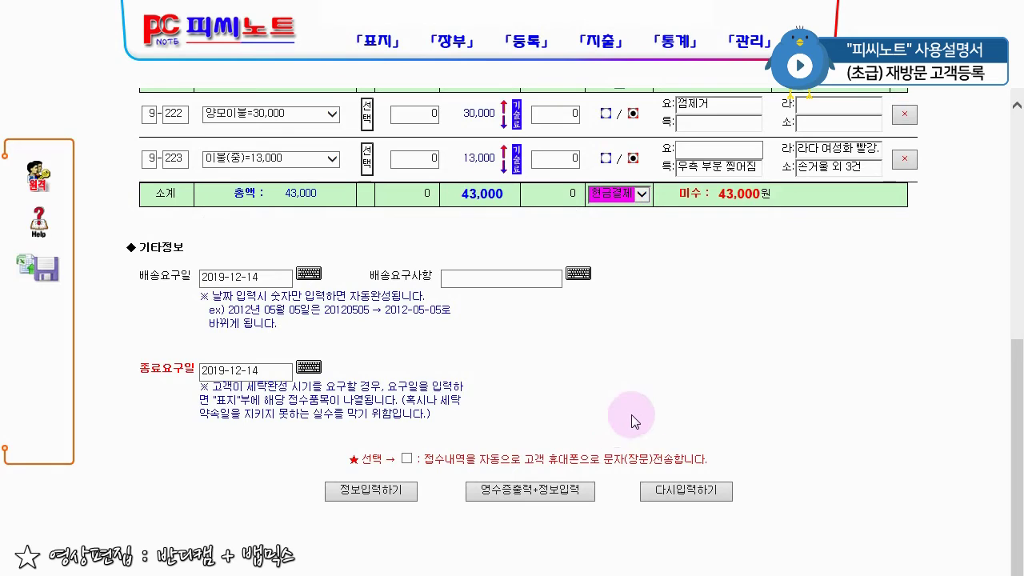
{"action": "scroll", "coordinate": [507, 386], "scroll_direction": "up", "scroll_amount": 1}
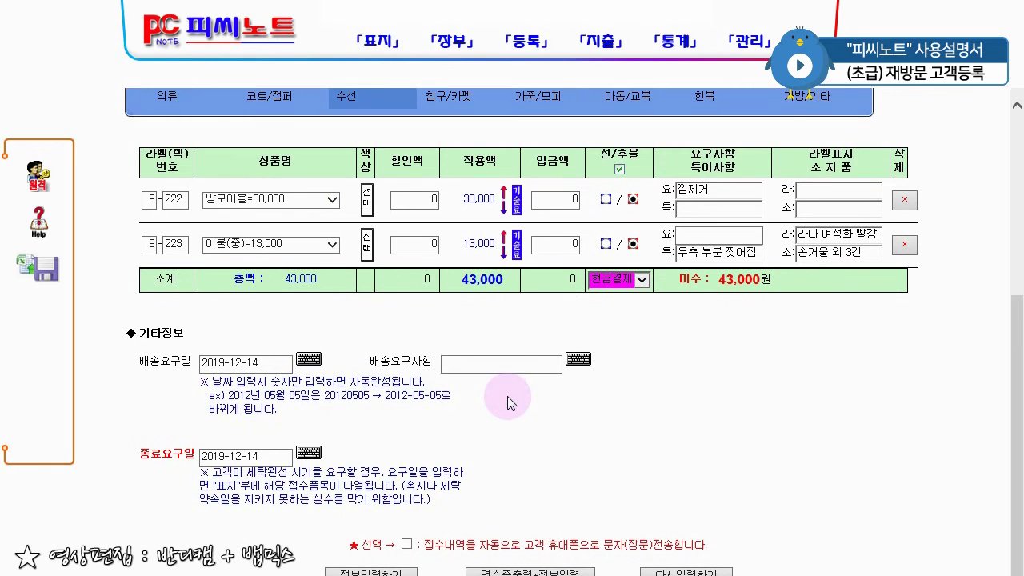
{"action": "scroll", "coordinate": [507, 396], "scroll_direction": "down", "scroll_amount": 1}
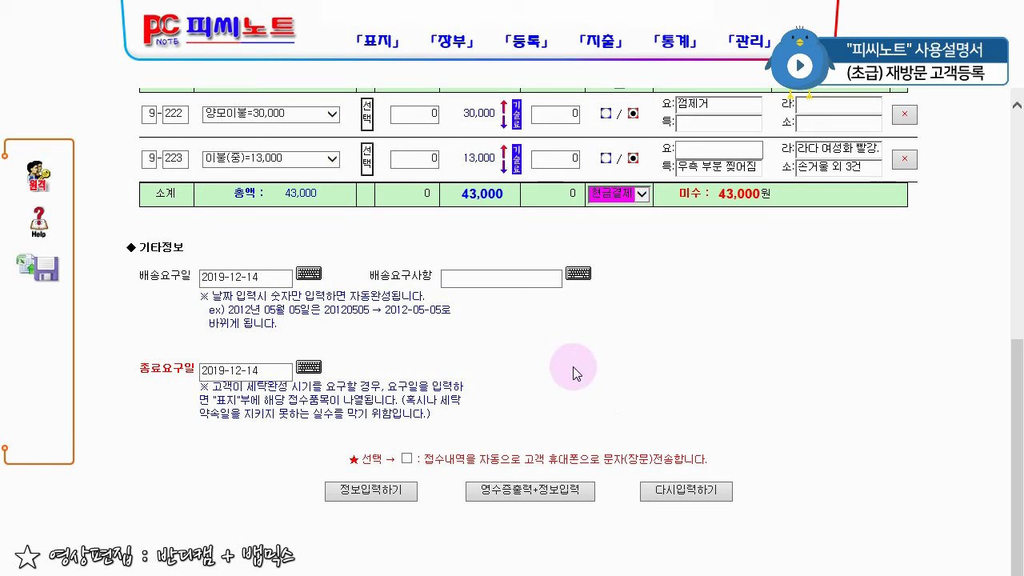
{"action": "left_click", "coordinate": [370, 491]}
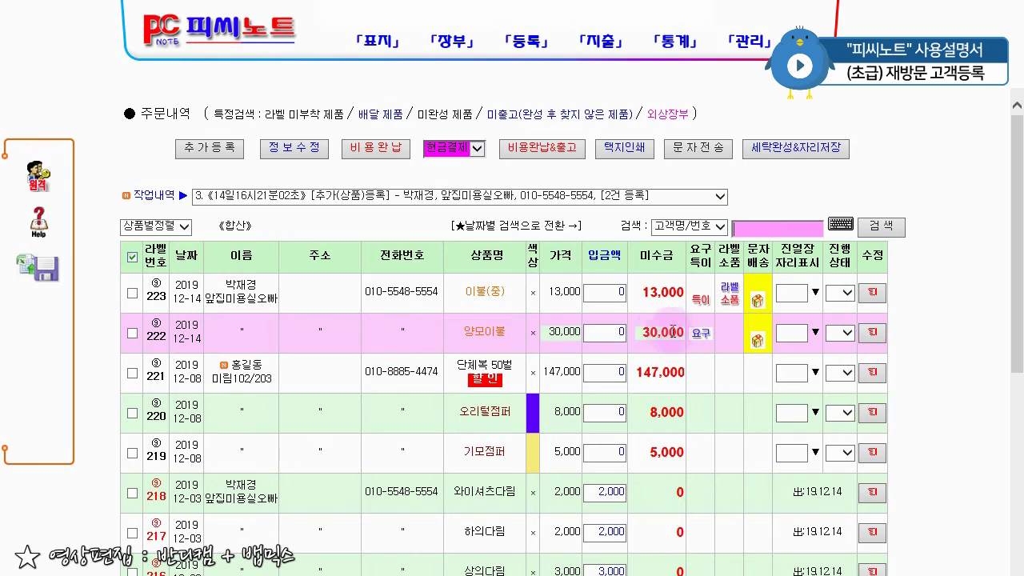
Step: Check the price, notes and delivery date markers of the new 이불(중) and 양모이불 lines in the order list
{"action": "mouse_move", "coordinate": [694, 302]}
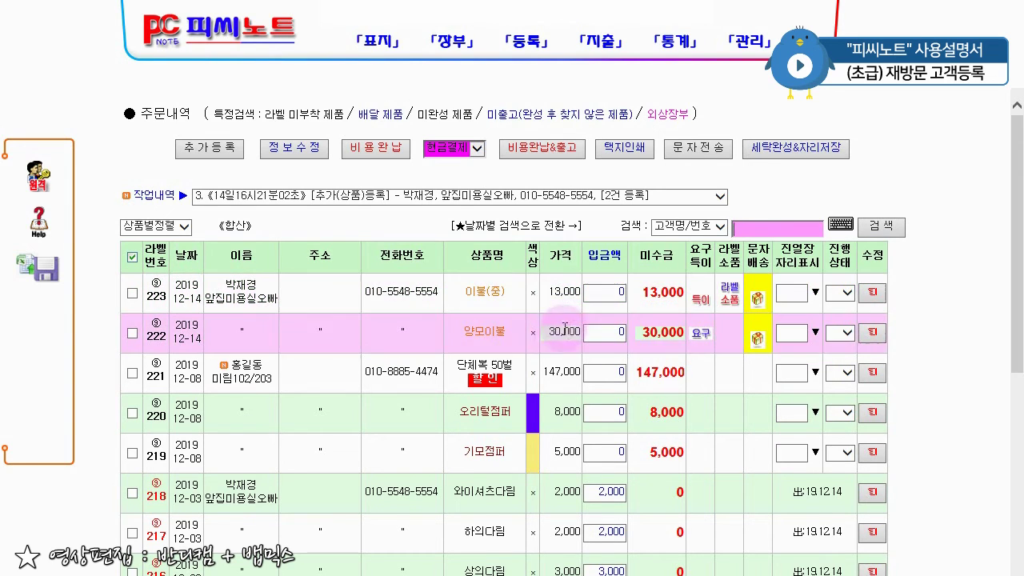
{"action": "mouse_move", "coordinate": [652, 335]}
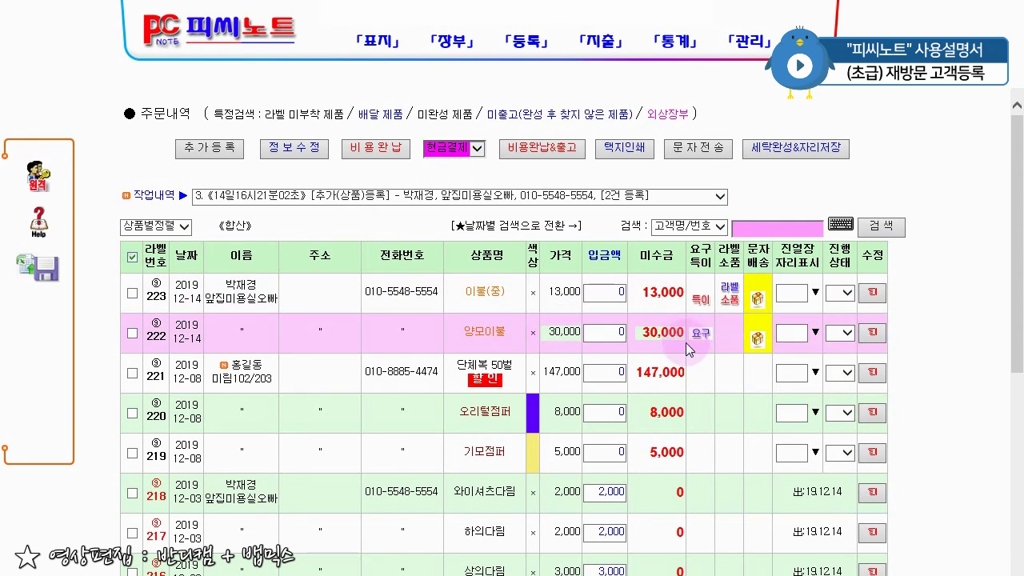
{"action": "mouse_move", "coordinate": [755, 303]}
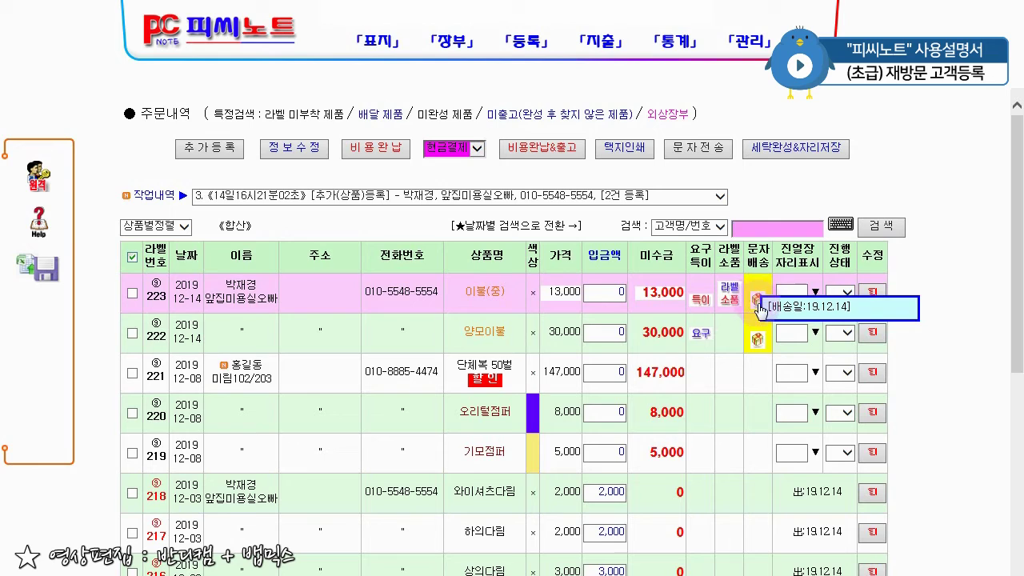
{"action": "mouse_move", "coordinate": [756, 340]}
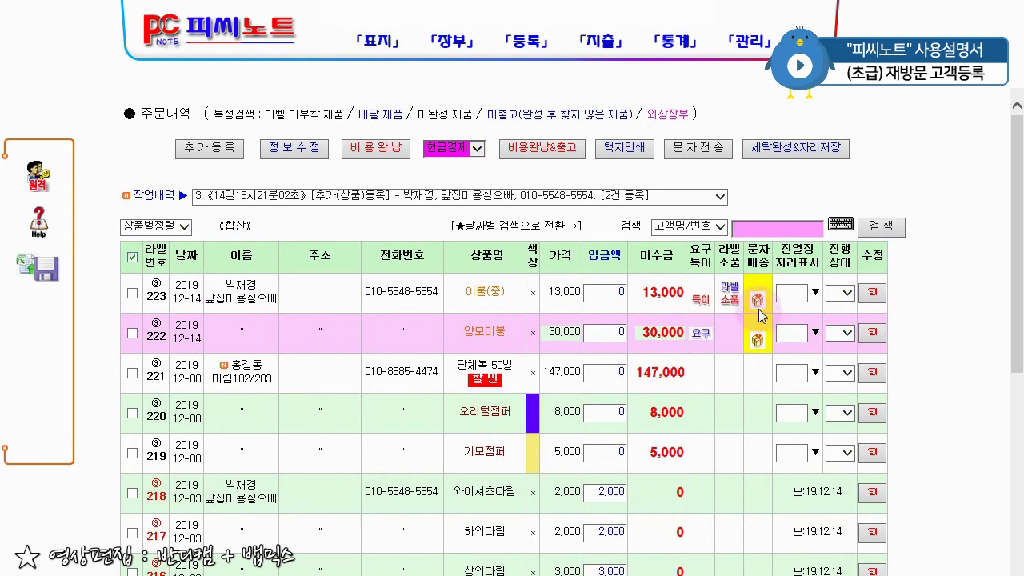
{"action": "left_click", "coordinate": [759, 306]}
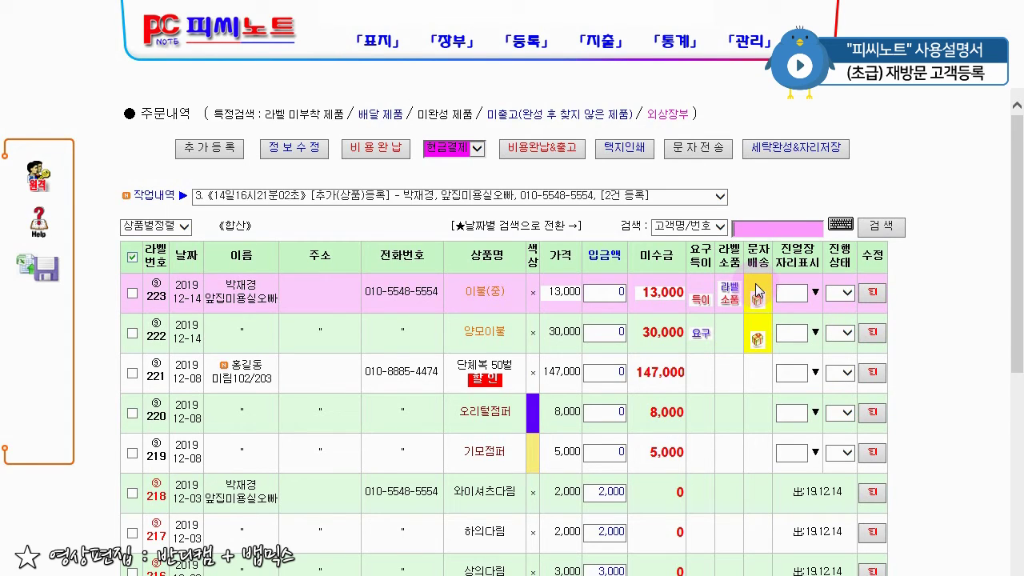
{"action": "mouse_move", "coordinate": [756, 343]}
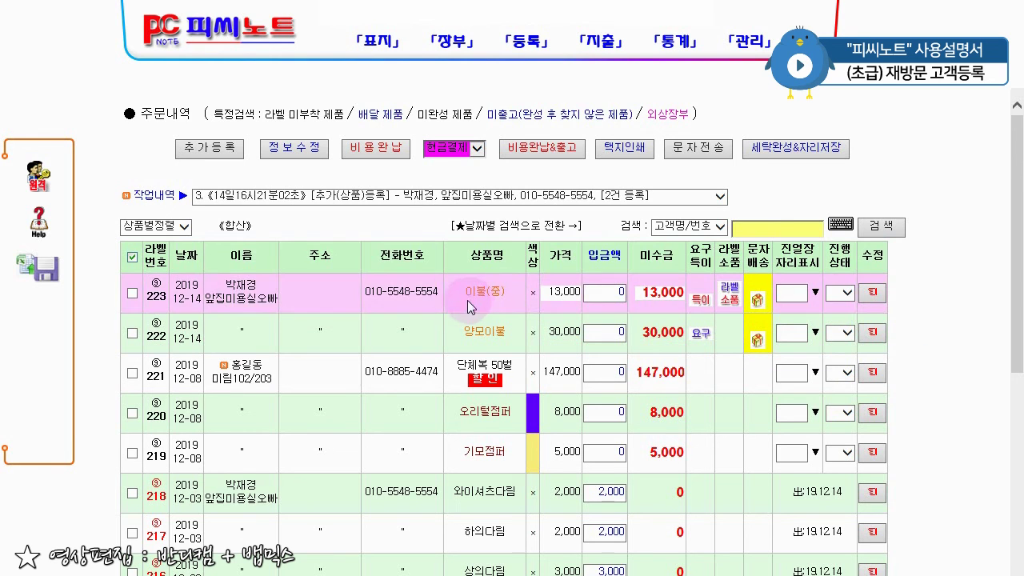
Step: Open the 표지 page and check the customer's name and completion request date in the 세탁종료일 지정(요청) 고객목록
{"action": "left_click", "coordinate": [373, 40]}
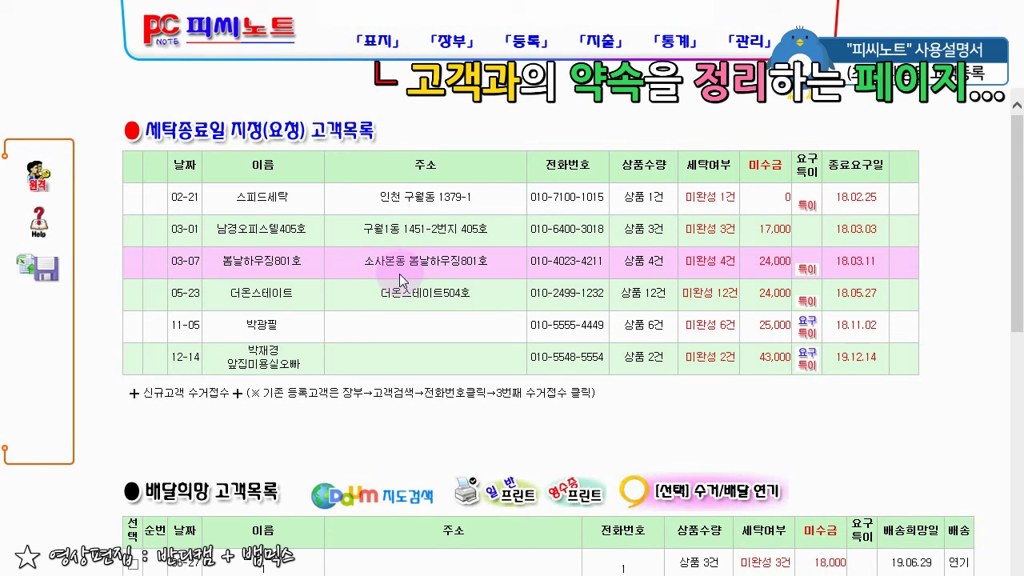
{"action": "scroll", "coordinate": [400, 278], "scroll_direction": "down", "scroll_amount": 3}
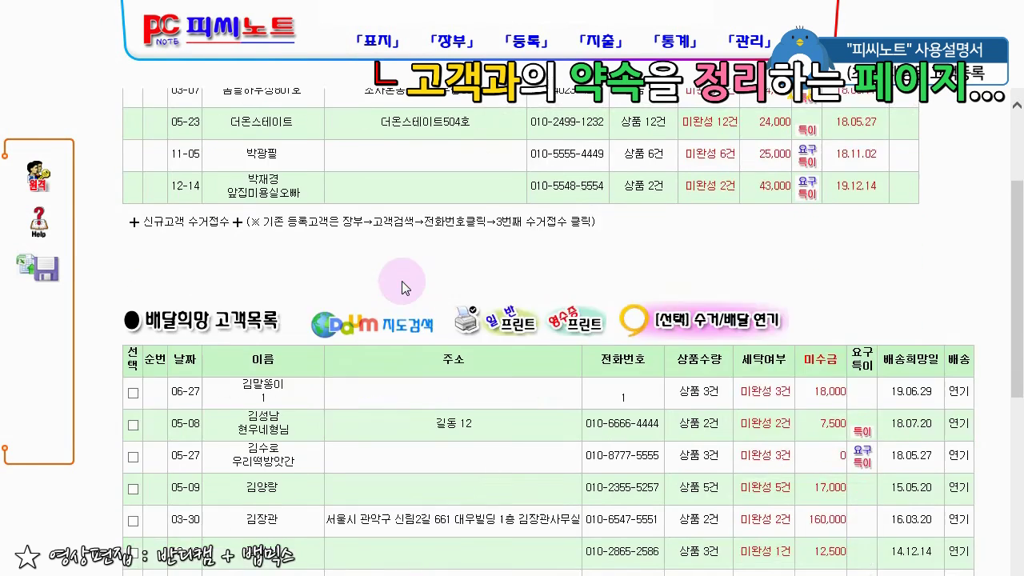
{"action": "scroll", "coordinate": [401, 281], "scroll_direction": "up", "scroll_amount": 3}
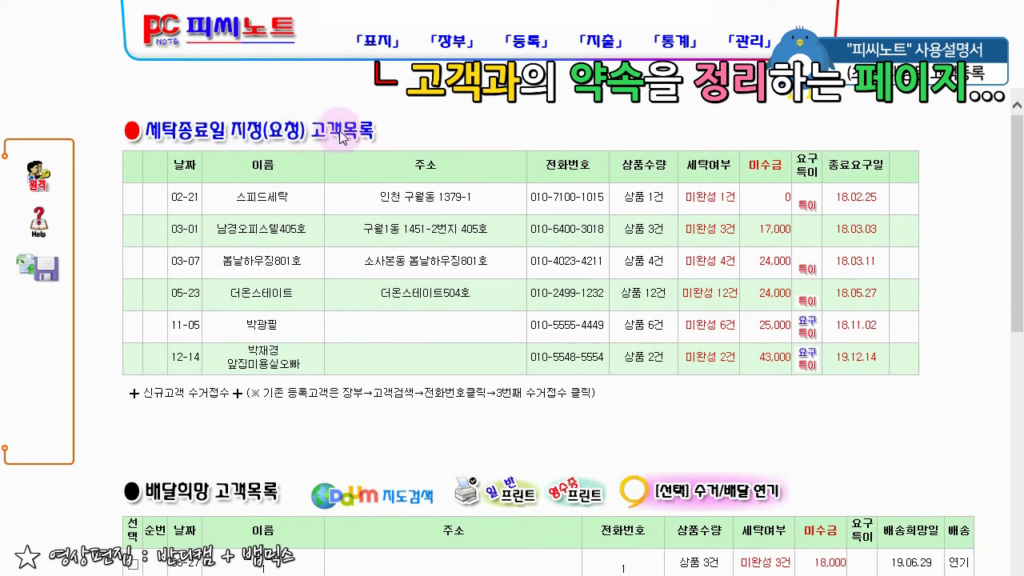
{"action": "double_click", "coordinate": [263, 351]}
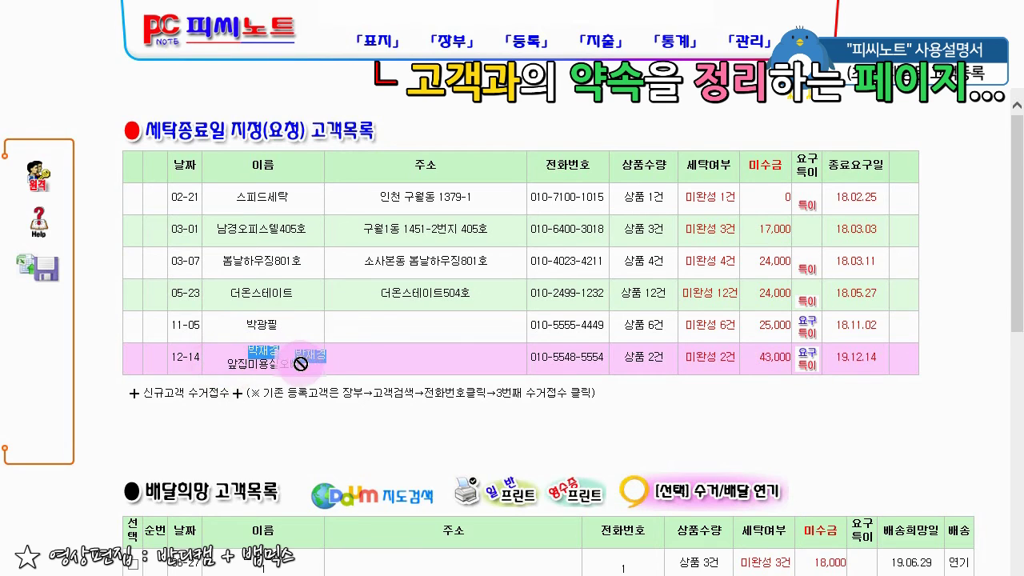
{"action": "left_click", "coordinate": [304, 358]}
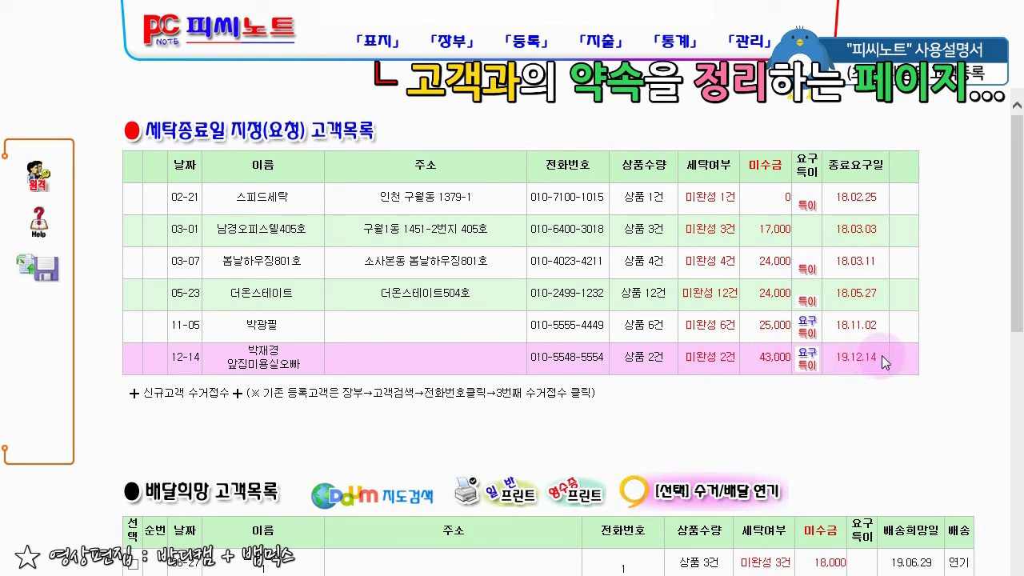
{"action": "left_click_drag", "start_coordinate": [881, 355], "coordinate": [835, 357]}
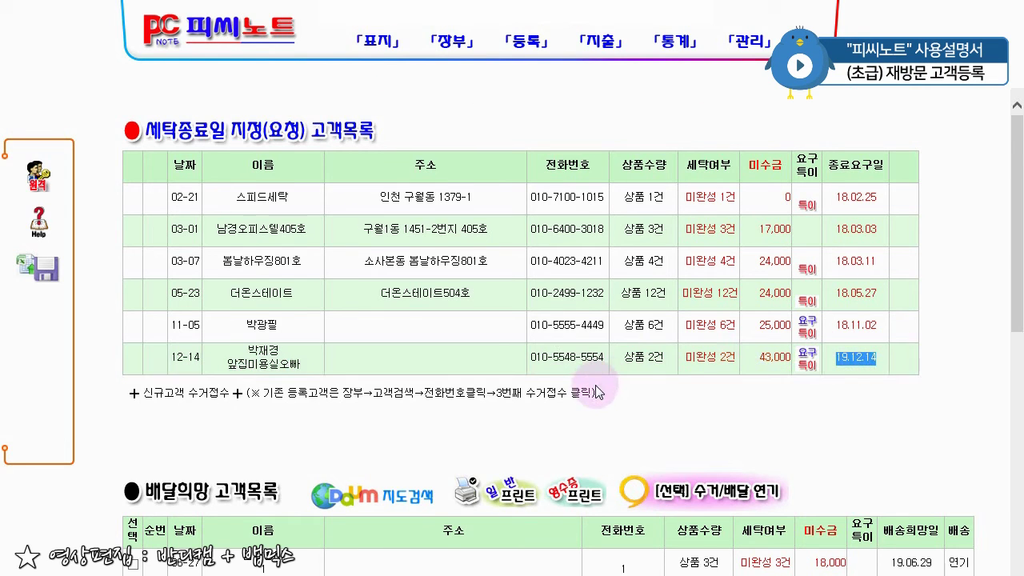
Step: Find the same customer's 12-14 entry in the 배달희망 고객목록 and compare it with the completion date list
{"action": "scroll", "coordinate": [595, 391], "scroll_direction": "down", "scroll_amount": 10}
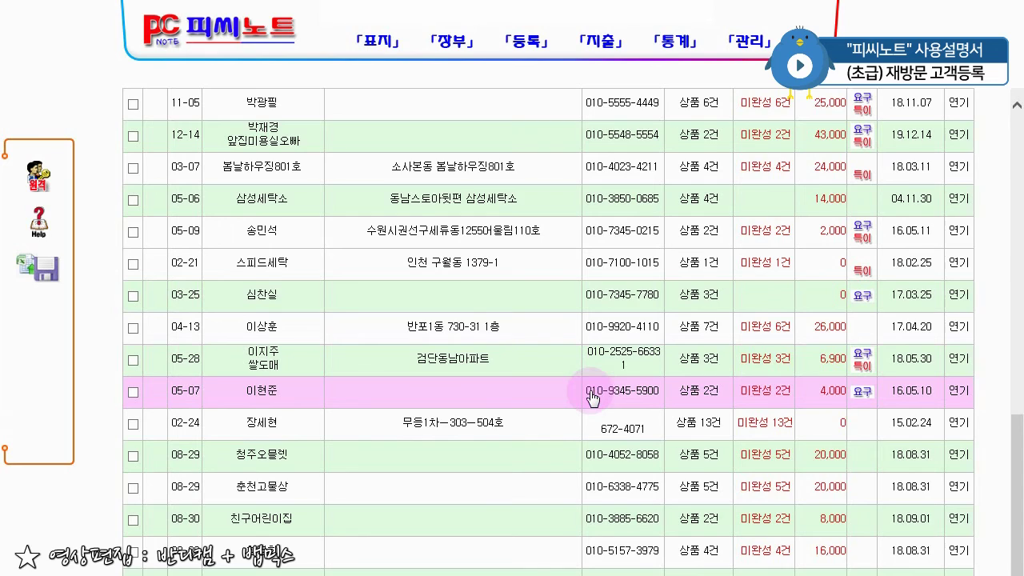
{"action": "scroll", "coordinate": [396, 378], "scroll_direction": "up", "scroll_amount": 1}
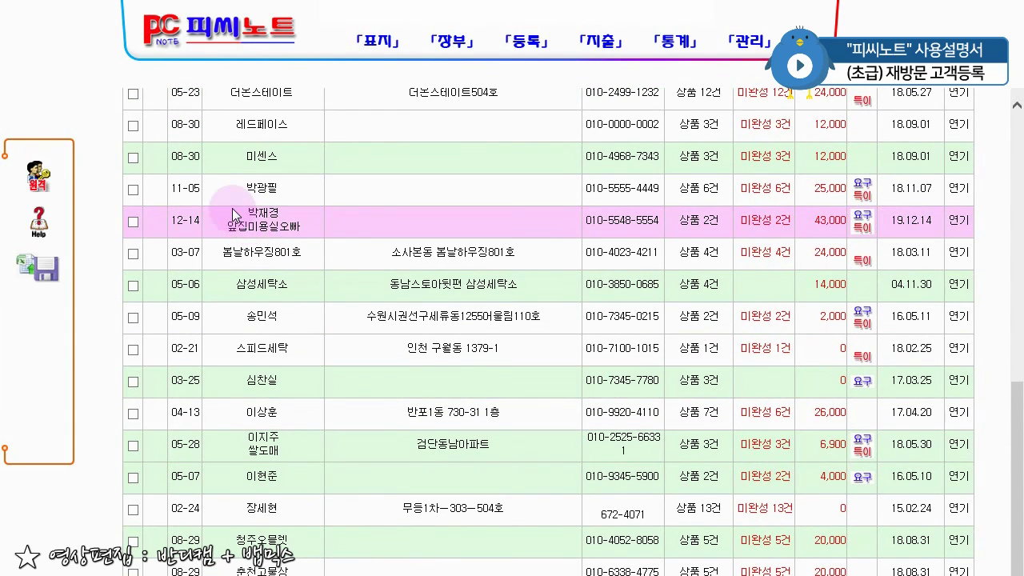
{"action": "scroll", "coordinate": [367, 302], "scroll_direction": "up", "scroll_amount": 2}
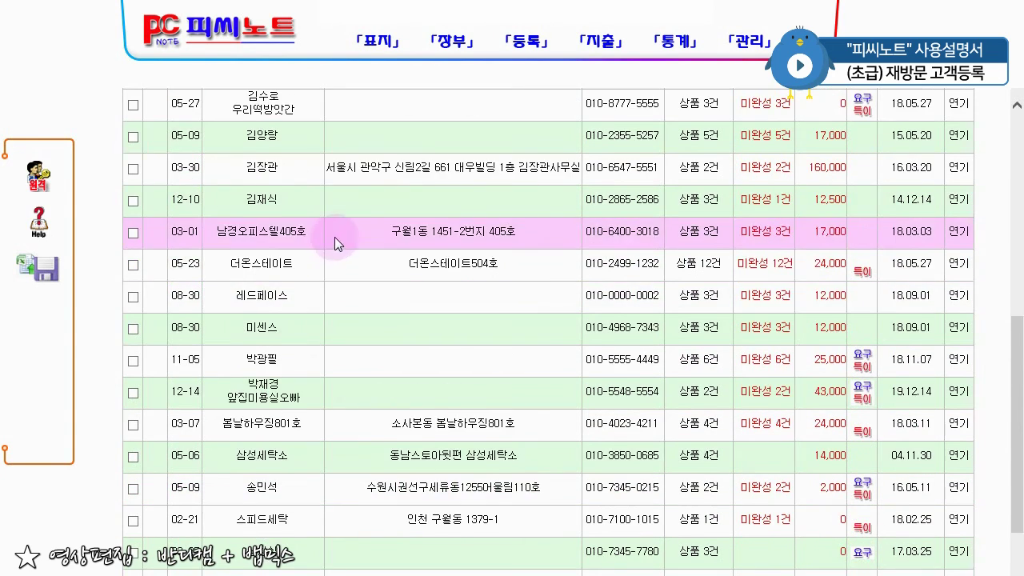
{"action": "scroll", "coordinate": [326, 253], "scroll_direction": "up", "scroll_amount": 2}
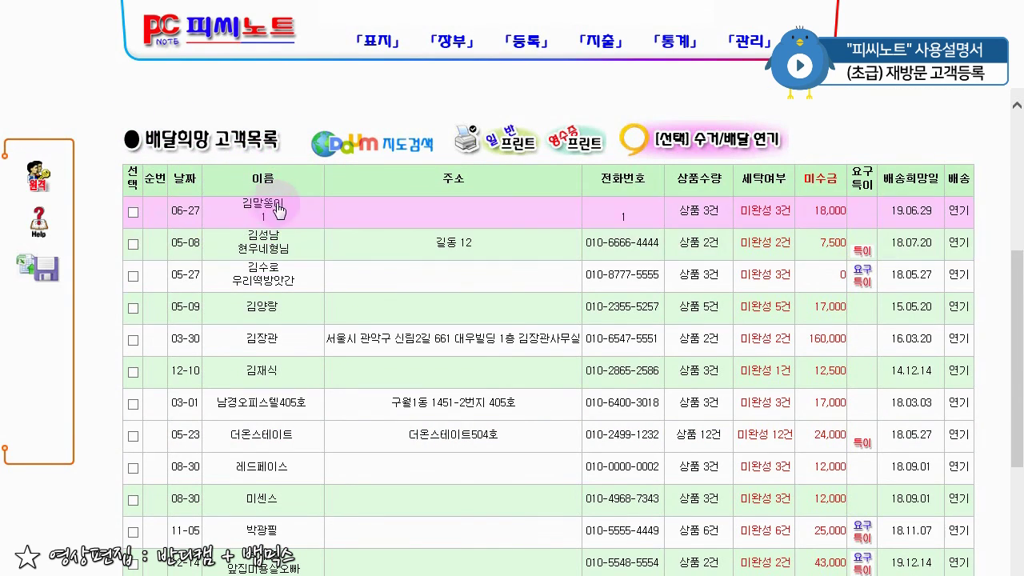
{"action": "scroll", "coordinate": [270, 256], "scroll_direction": "down", "scroll_amount": 2}
{"action": "scroll", "coordinate": [270, 261], "scroll_direction": "up", "scroll_amount": 2}
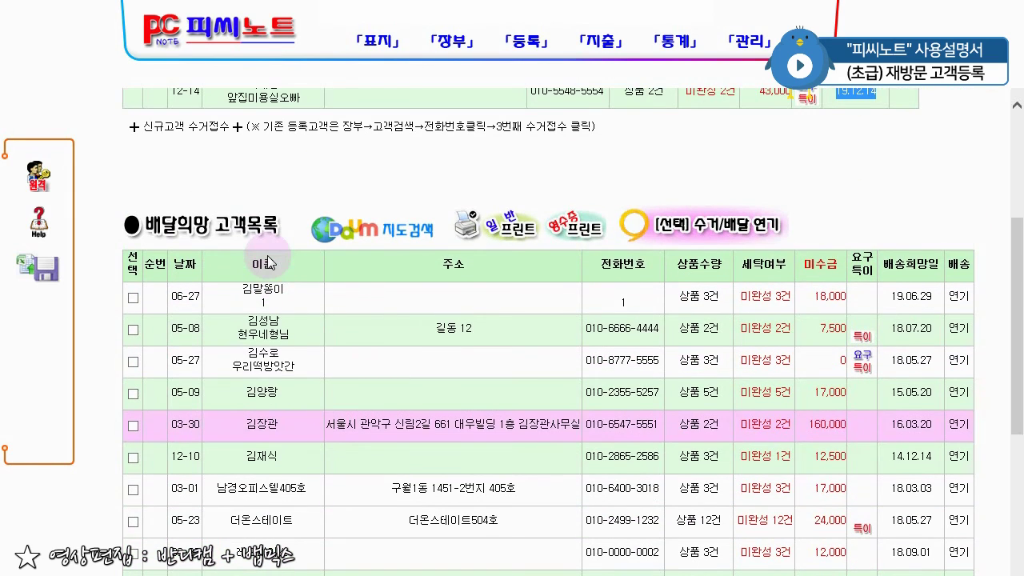
{"action": "scroll", "coordinate": [270, 261], "scroll_direction": "down", "scroll_amount": 2}
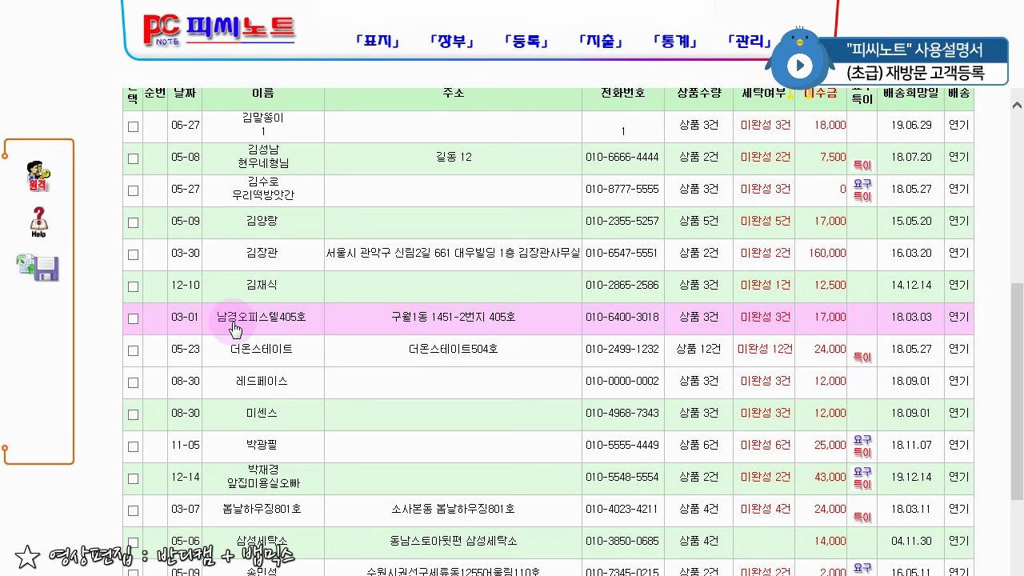
{"action": "scroll", "coordinate": [337, 331], "scroll_direction": "down", "scroll_amount": 1}
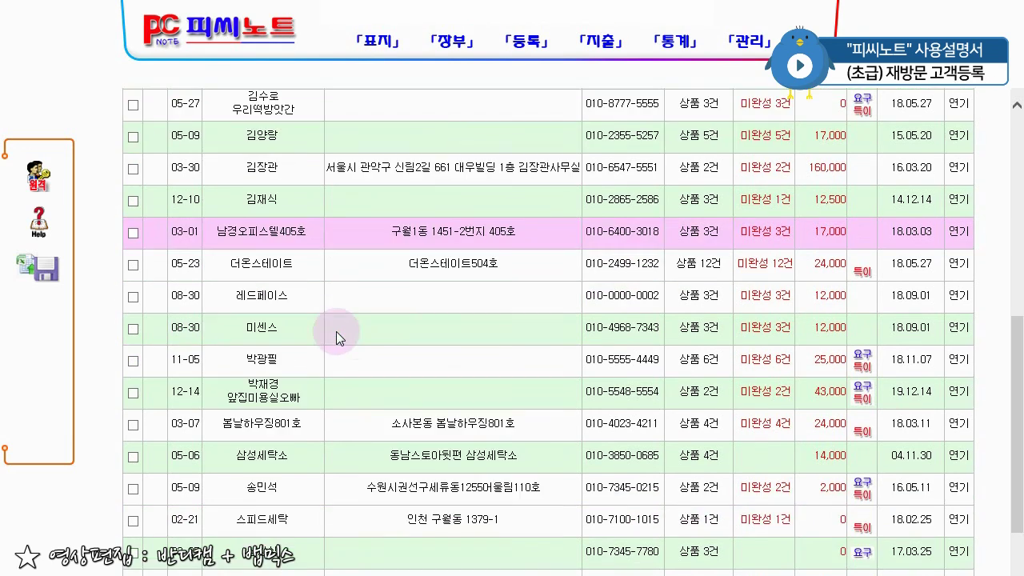
{"action": "double_click", "coordinate": [174, 396]}
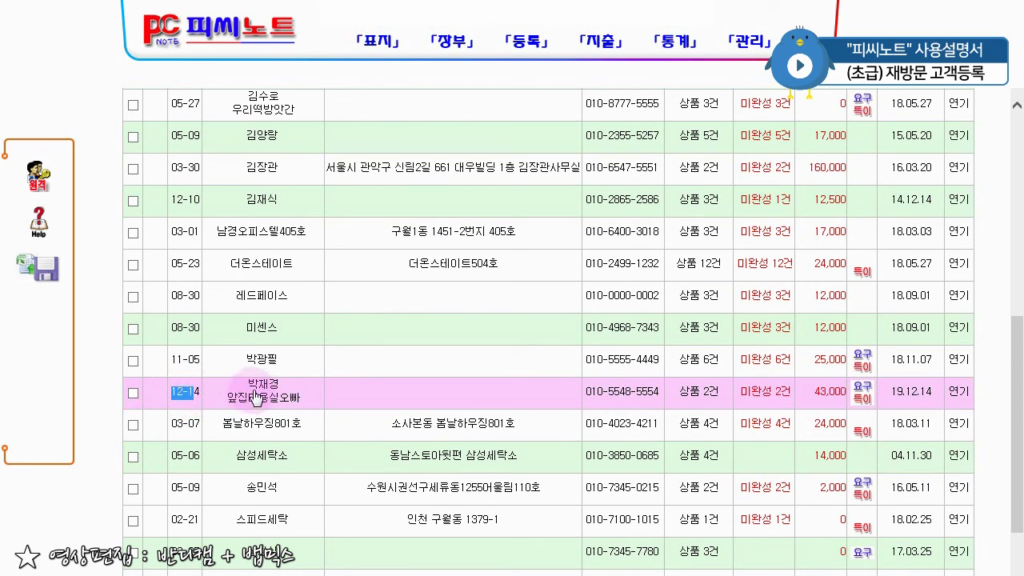
{"action": "left_click_drag", "start_coordinate": [216, 384], "coordinate": [302, 404]}
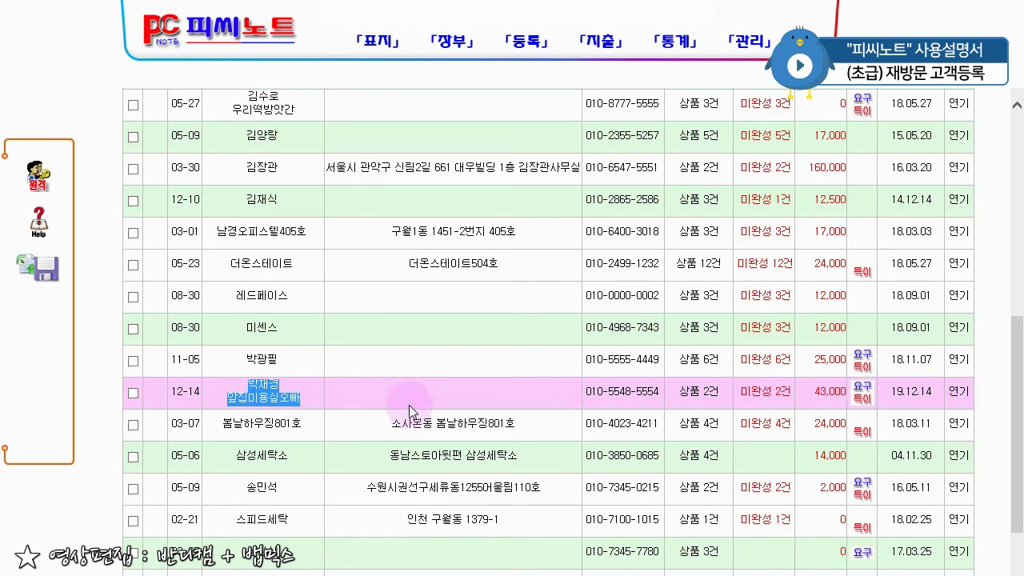
{"action": "left_click", "coordinate": [352, 394]}
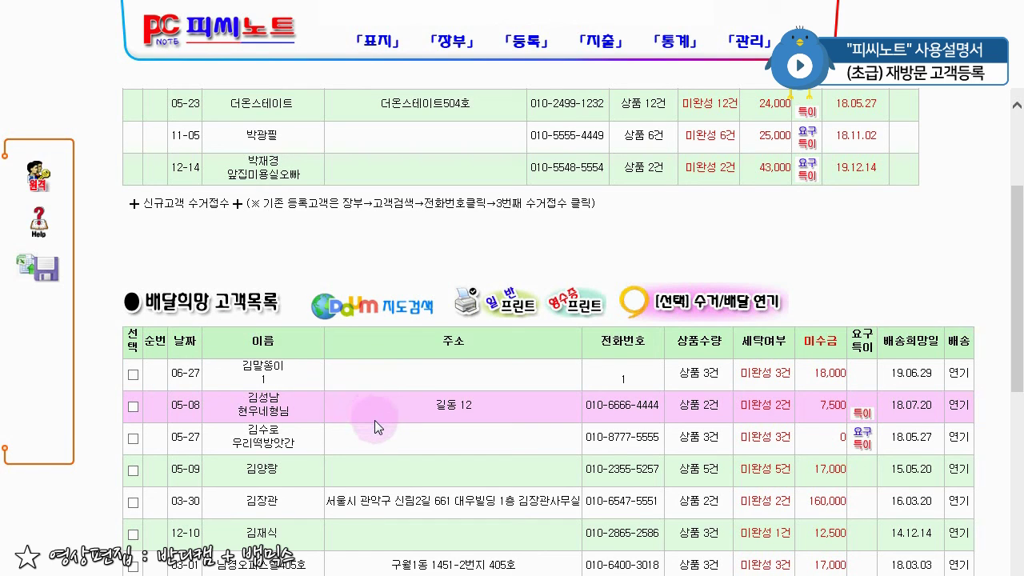
{"action": "scroll", "coordinate": [376, 422], "scroll_direction": "up", "scroll_amount": 5}
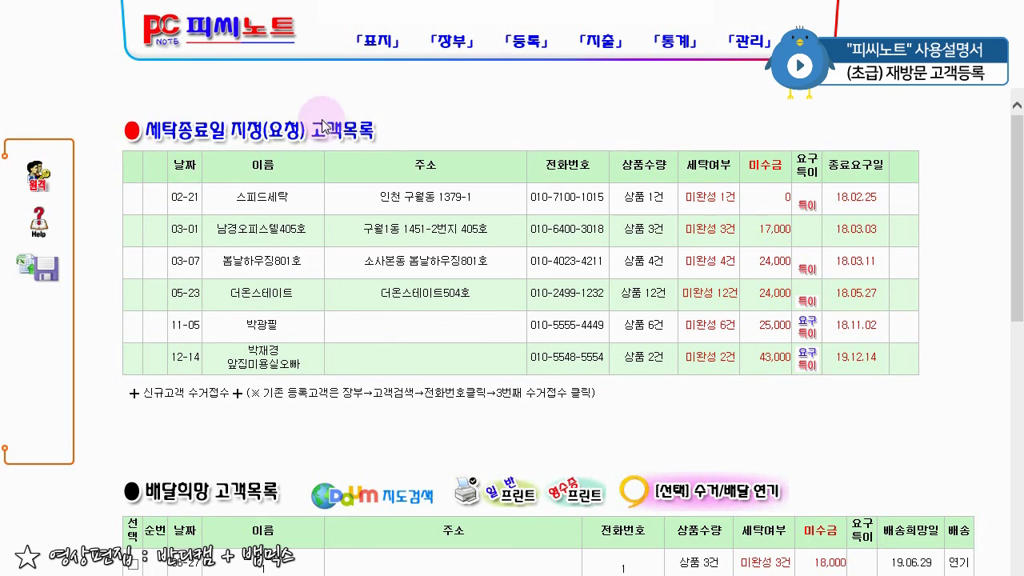
{"action": "scroll", "coordinate": [361, 470], "scroll_direction": "down", "scroll_amount": 6}
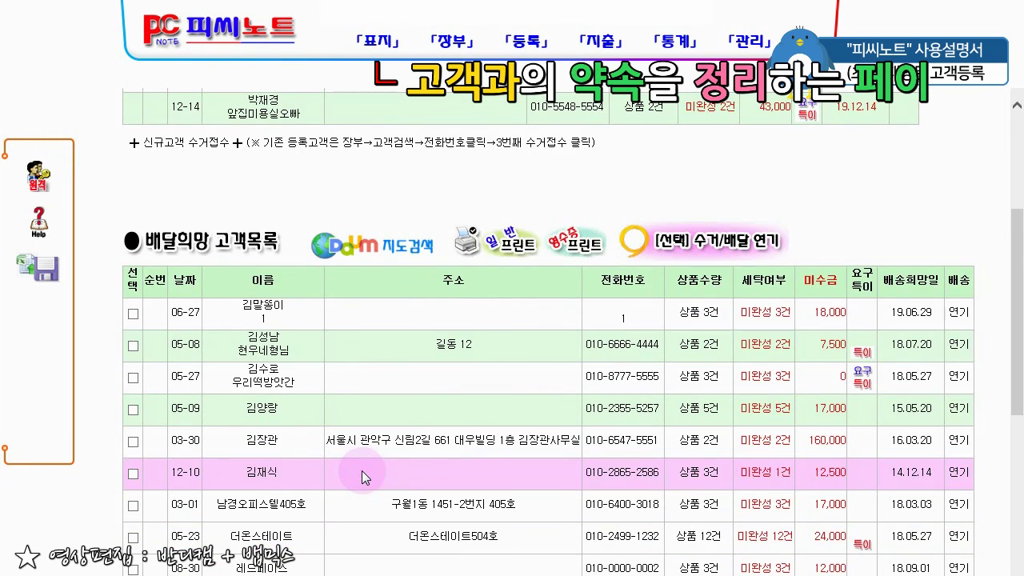